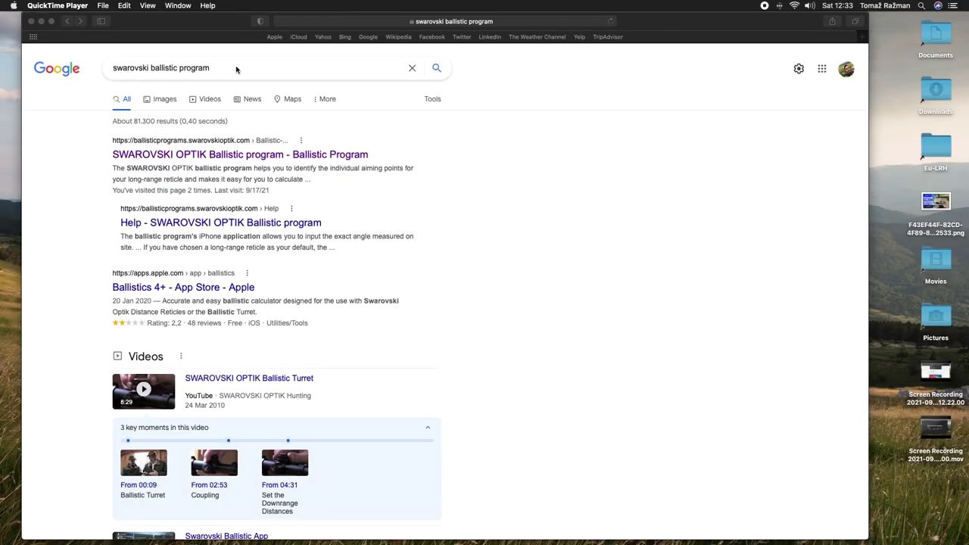
Bring forward the Safari window with Google results for 'swarovski ballistic program'
left_click(179, 158)
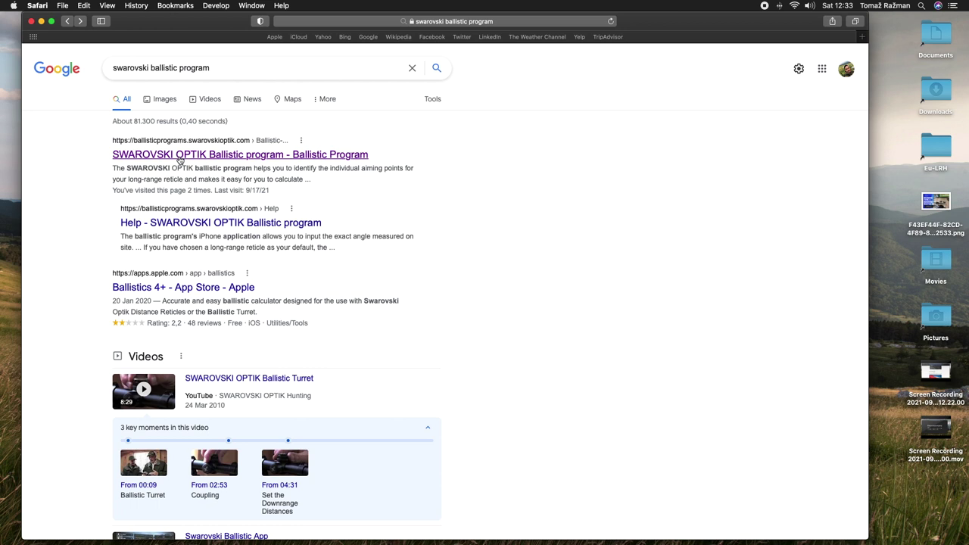
Open the SWAROVSKI OPTIK Ballistic Program site and select the Z8i 2.3-18x56 P rifle scope
left_click(179, 156)
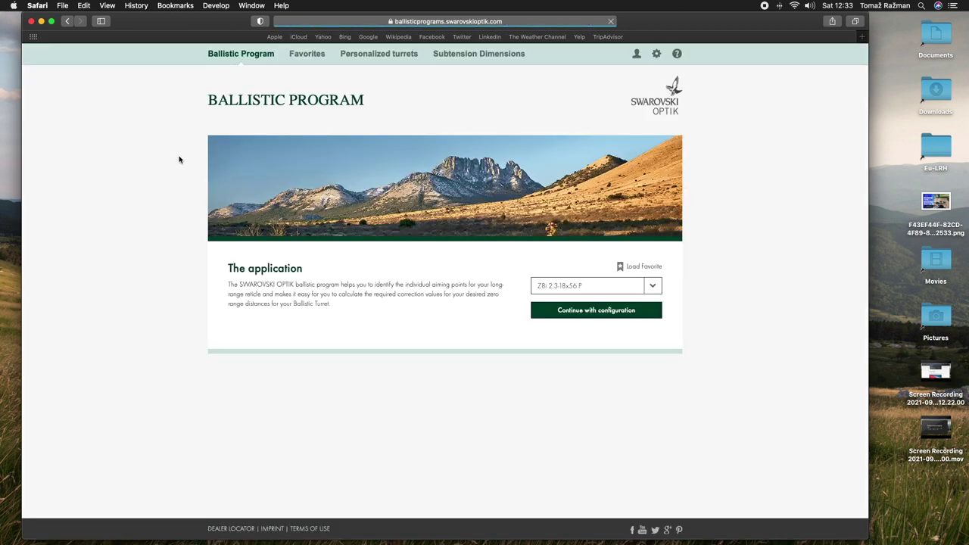
left_click(650, 289)
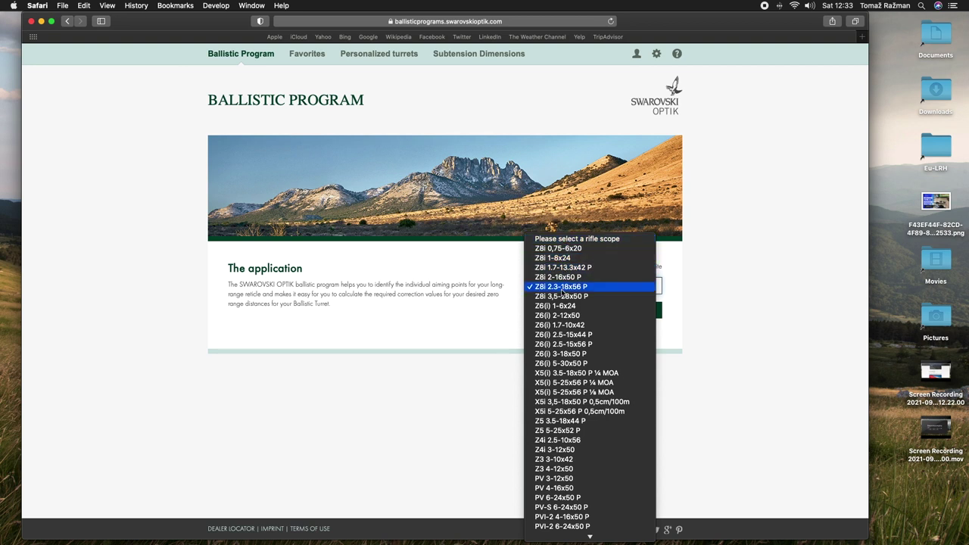
left_click(561, 288)
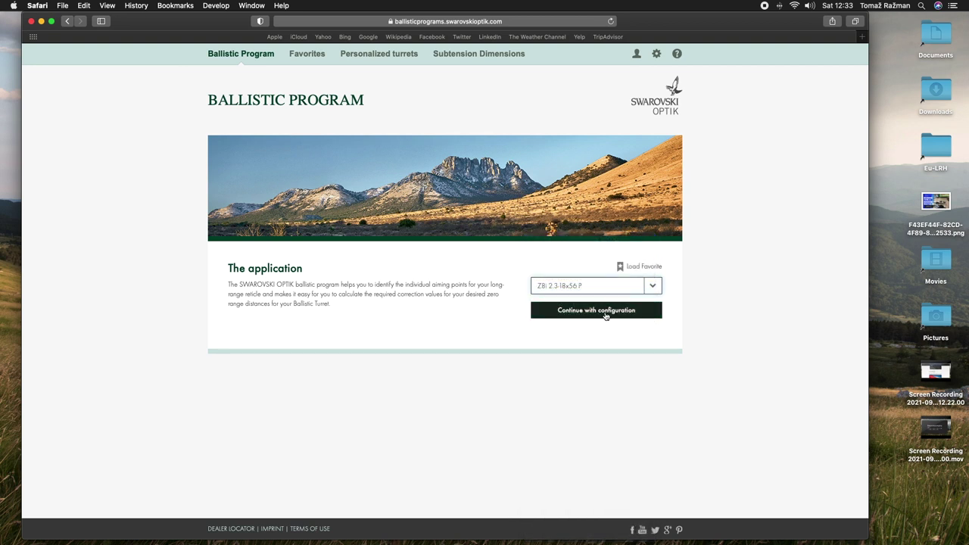
Continue to the configuration and change the sight height above bore to 4.4 cm
left_click(605, 314)
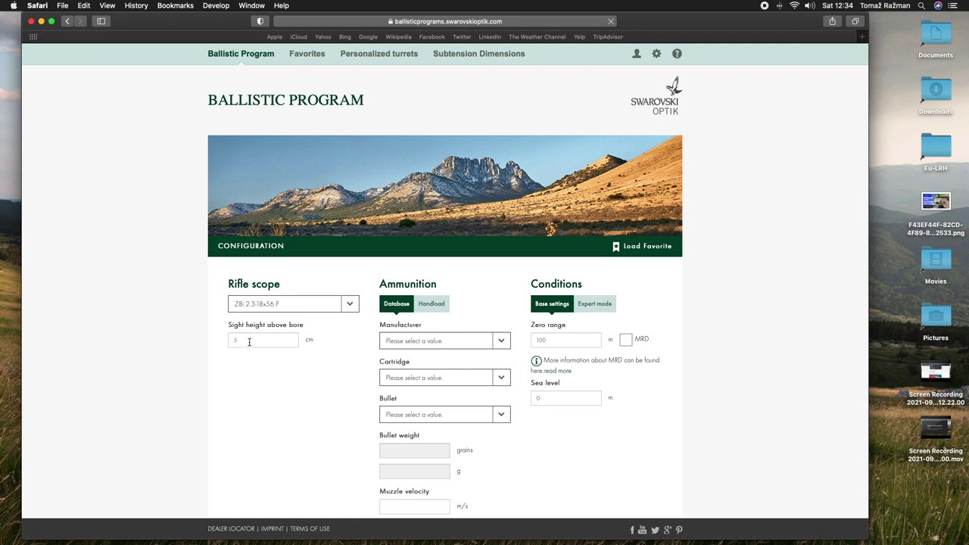
left_click(248, 343)
key("BackSpace")
type("4.4")
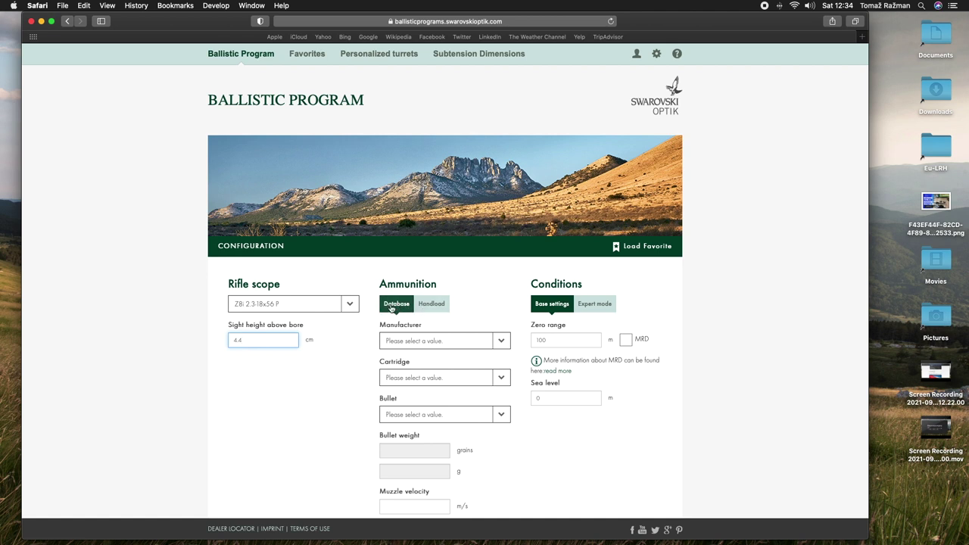
Pick Norma, 6.5x55 Swedish, Bondstrike Extreme 9.27g from the ammunition database (830 m/s, G1 BC 0.629)
scroll(463, 286, "down", 2)
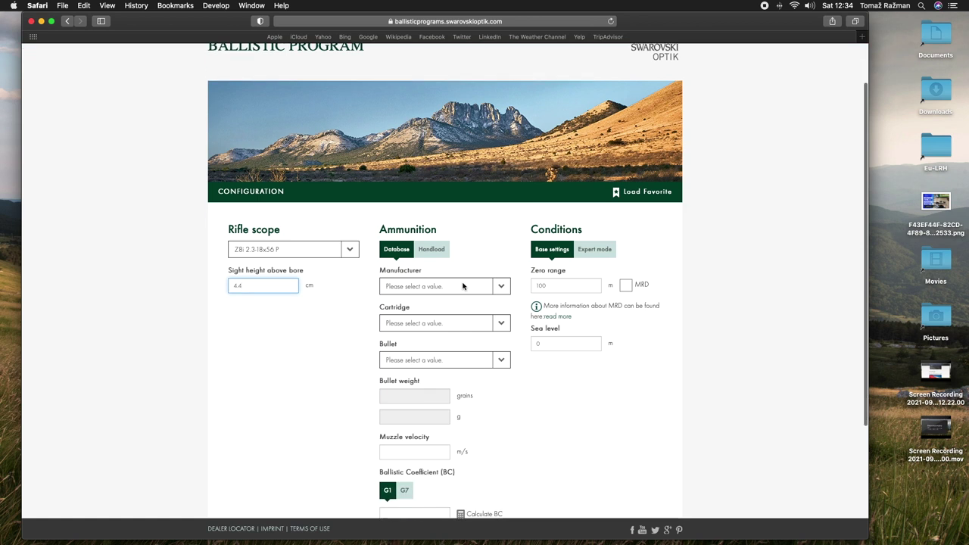
scroll(459, 246, "down", 1)
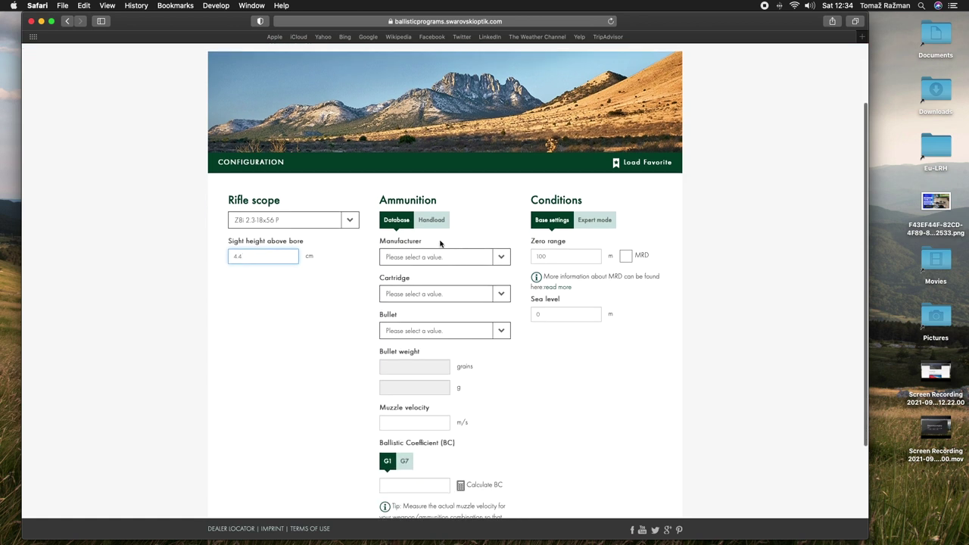
left_click(500, 257)
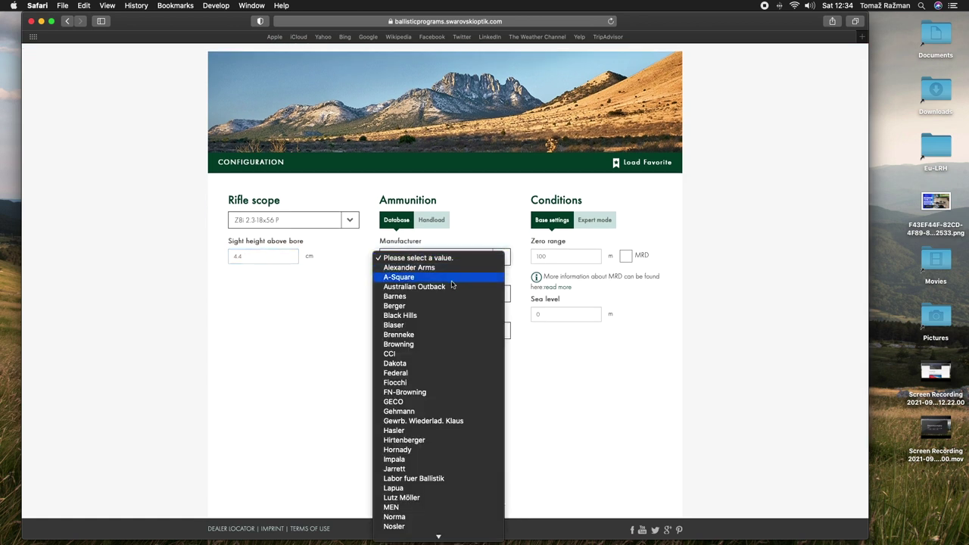
scroll(454, 278, "down", 8)
scroll(451, 284, "down", 1)
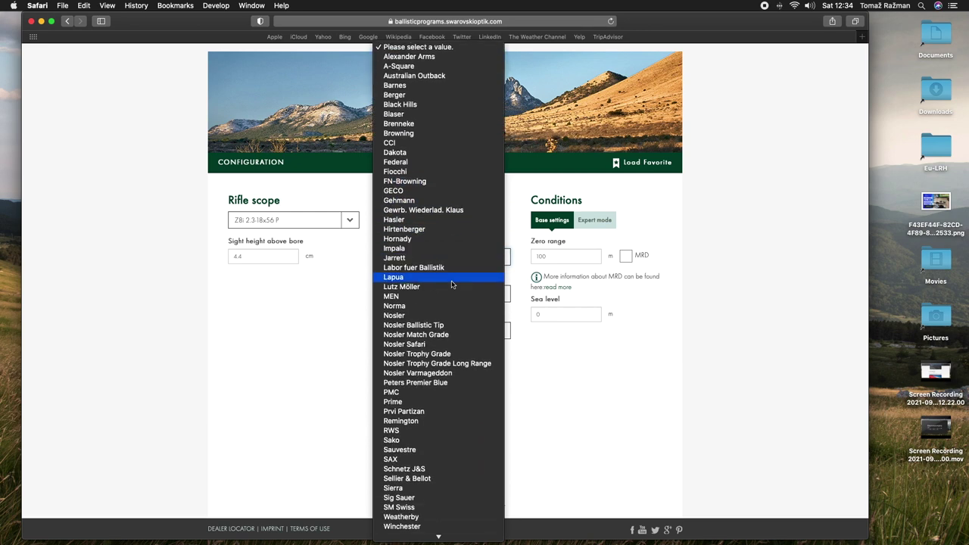
left_click(399, 307)
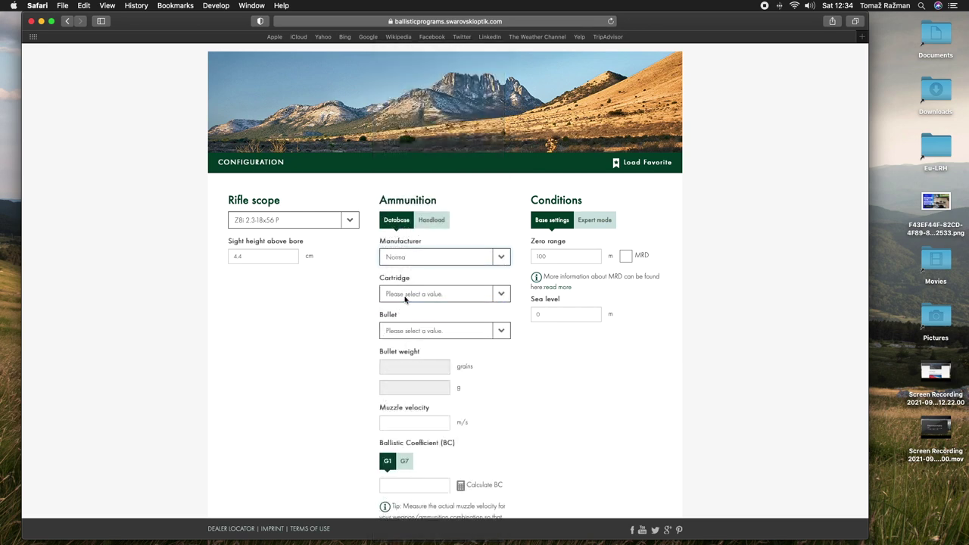
left_click(501, 294)
scroll(431, 410, "down", 1)
scroll(430, 409, "down", 10)
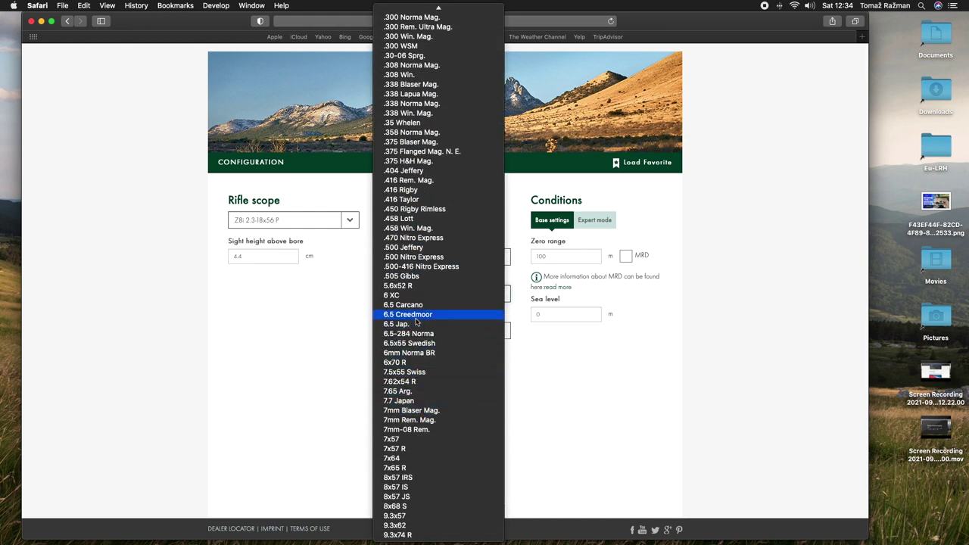
left_click(417, 345)
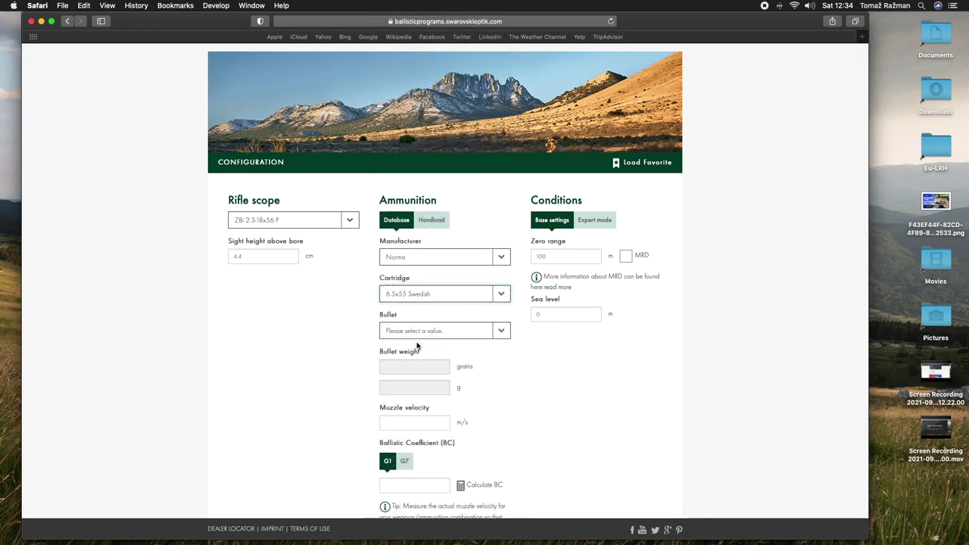
left_click(503, 332)
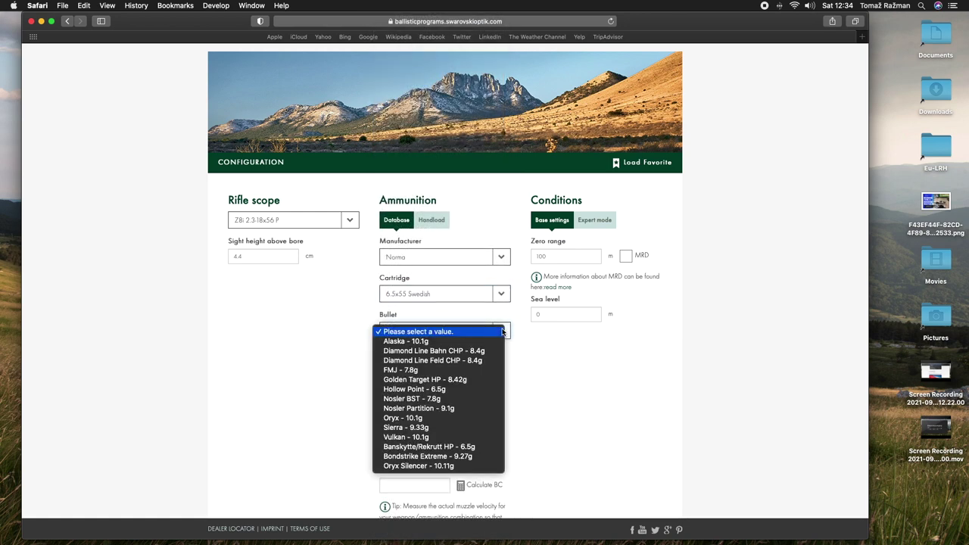
left_click(460, 456)
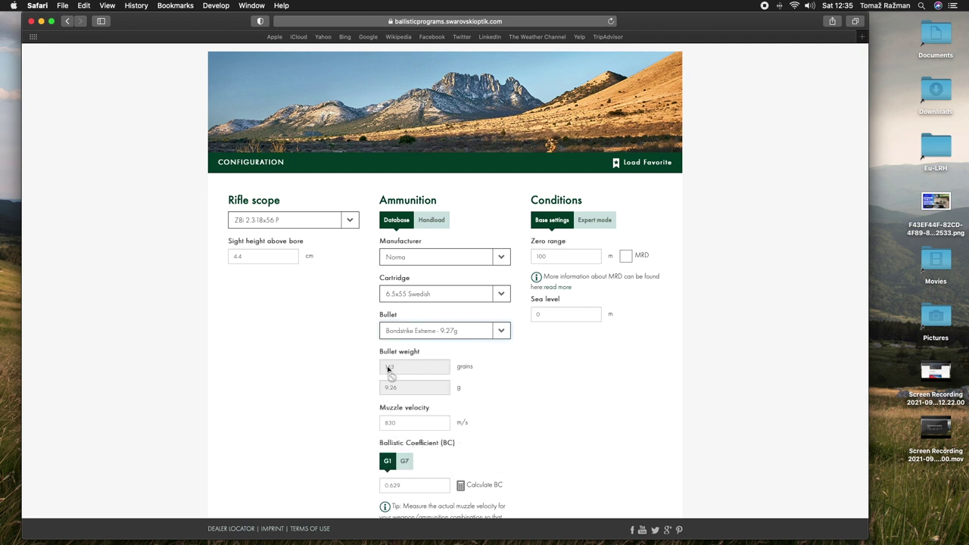
scroll(455, 406, "down", 1)
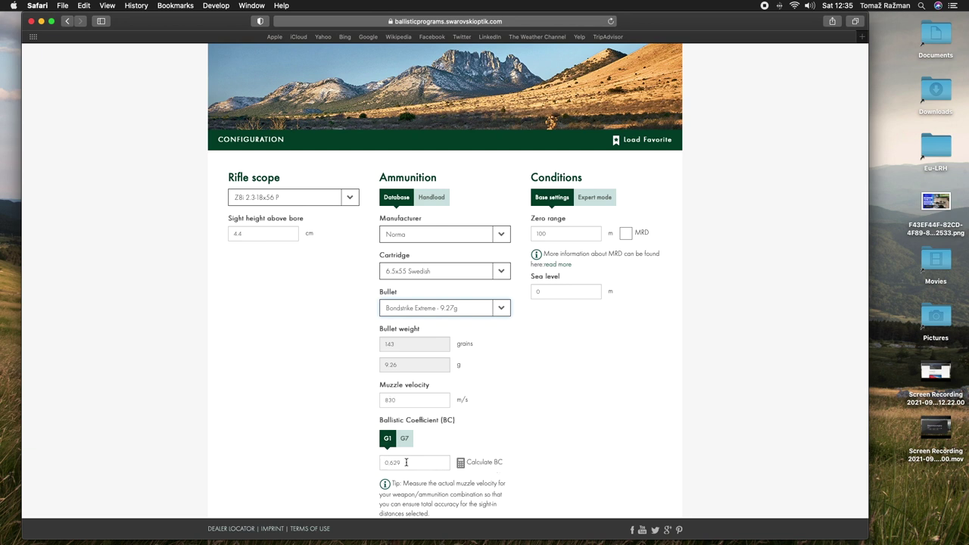
scroll(493, 388, "down", 2)
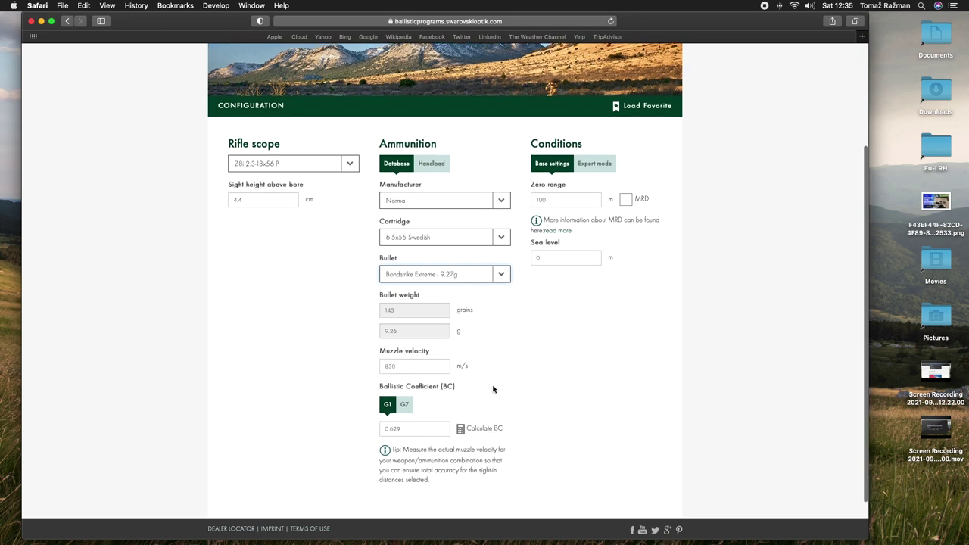
left_click(403, 367)
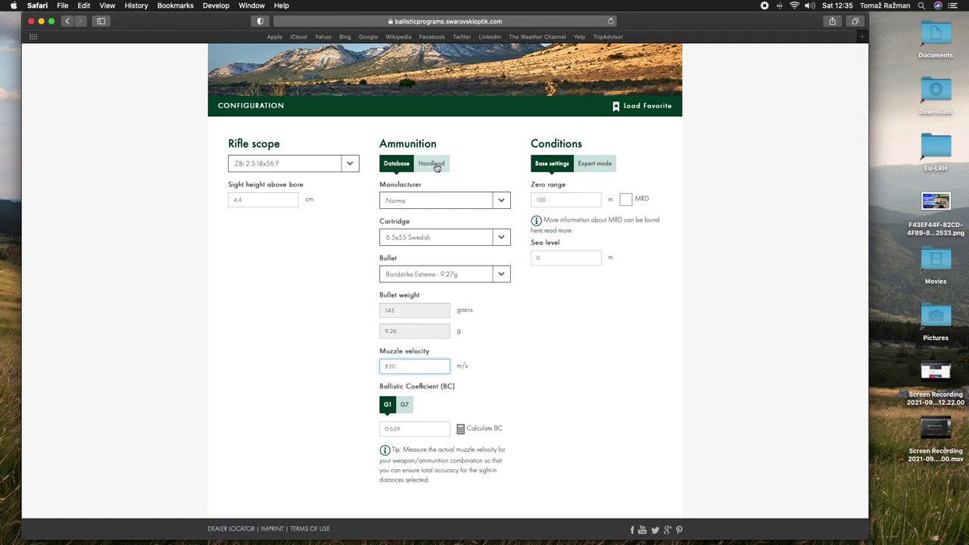
scroll(437, 167, "up", 1)
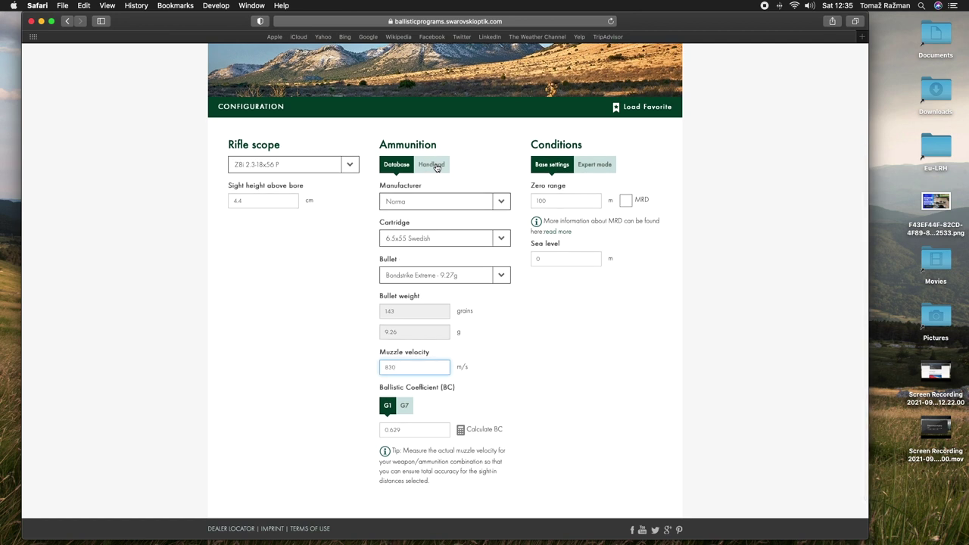
Switch to handload data and enter a muzzle velocity of 855 m/s
left_click(437, 167)
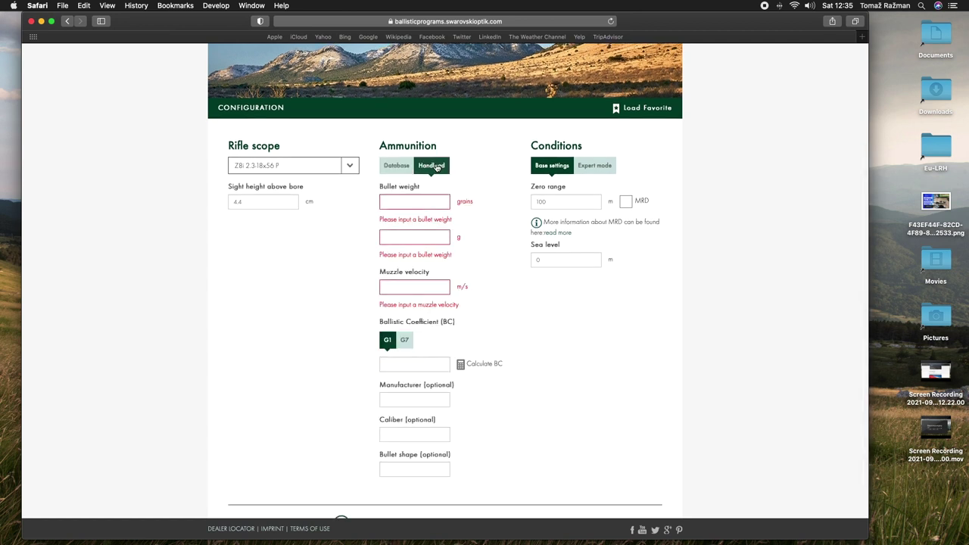
left_click(397, 201)
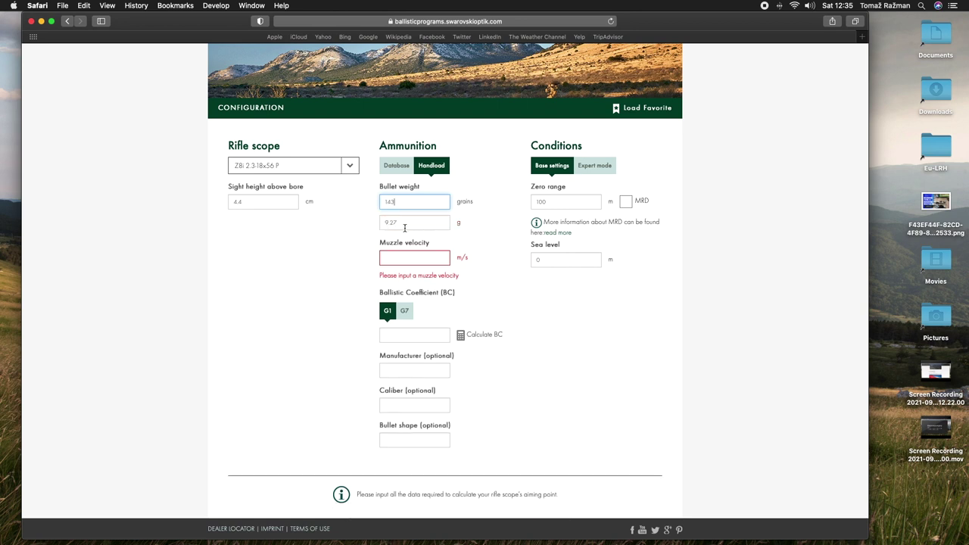
left_click(402, 259)
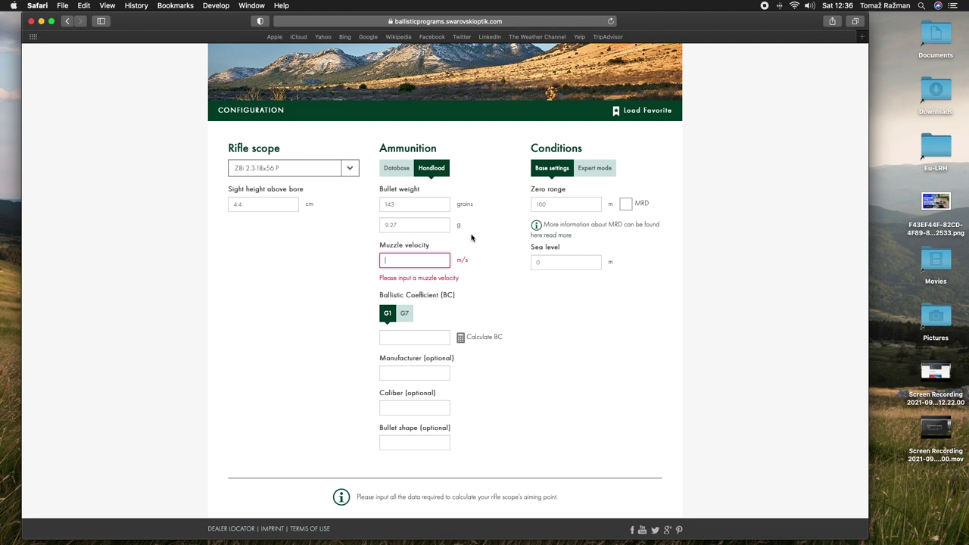
type("855")
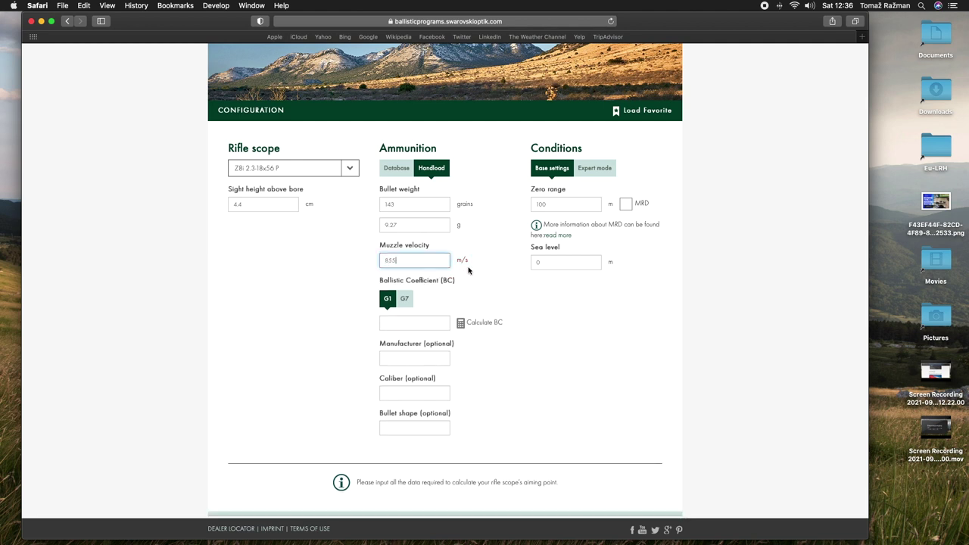
Switch the ballistic coefficient model to G7 and open a new Safari tab
scroll(439, 292, "up", 1)
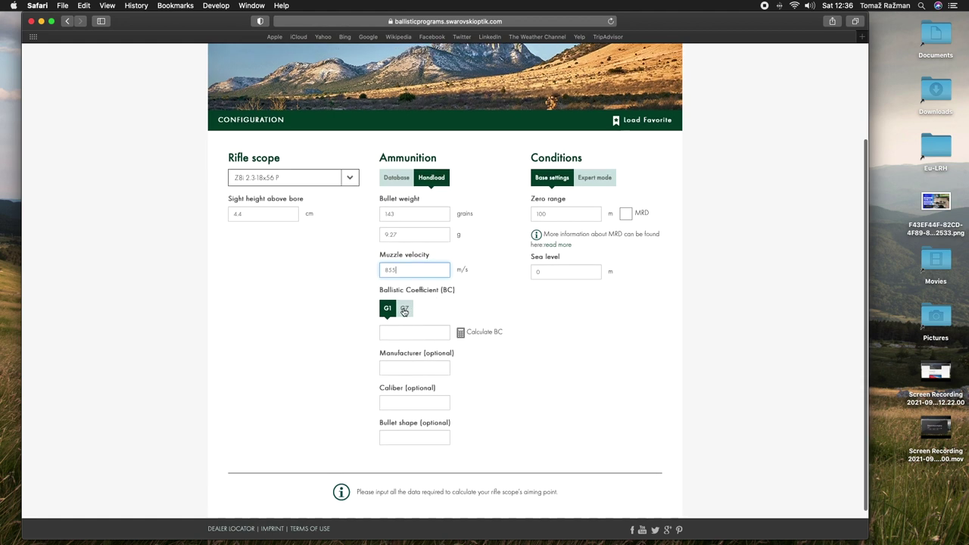
left_click(406, 310)
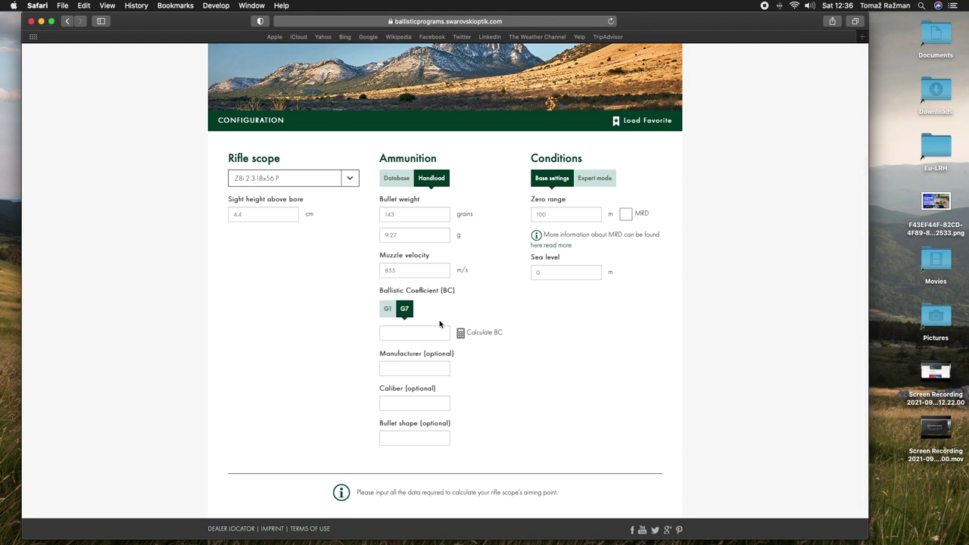
key("super+t")
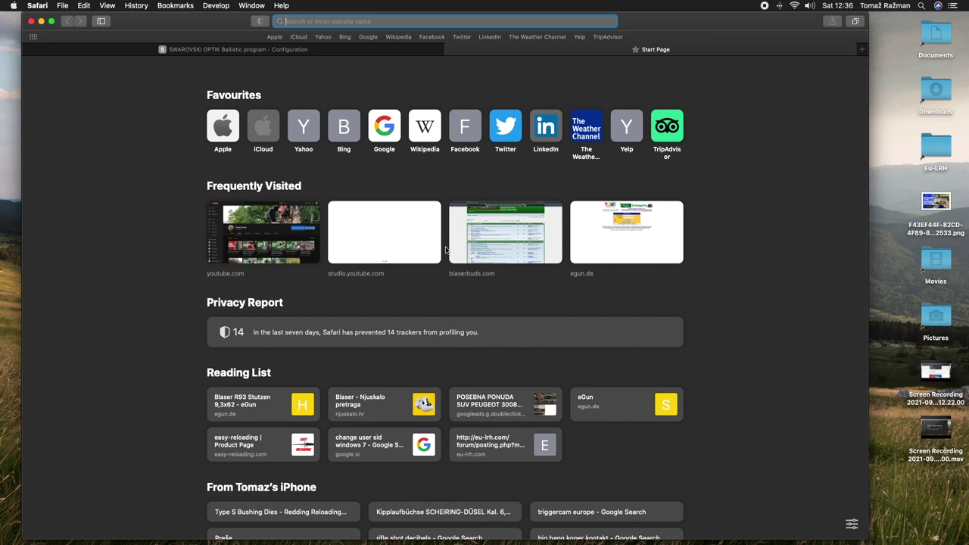
Search 'hornady 143gr eld-x' and open the Hornady 6.5mm 143 gr ELD-X product page
type("horna")
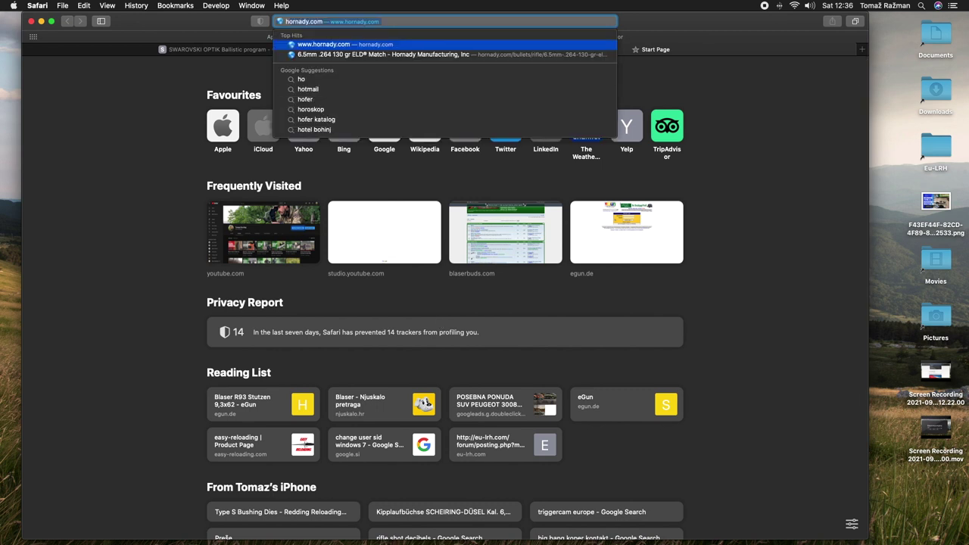
type("dy ")
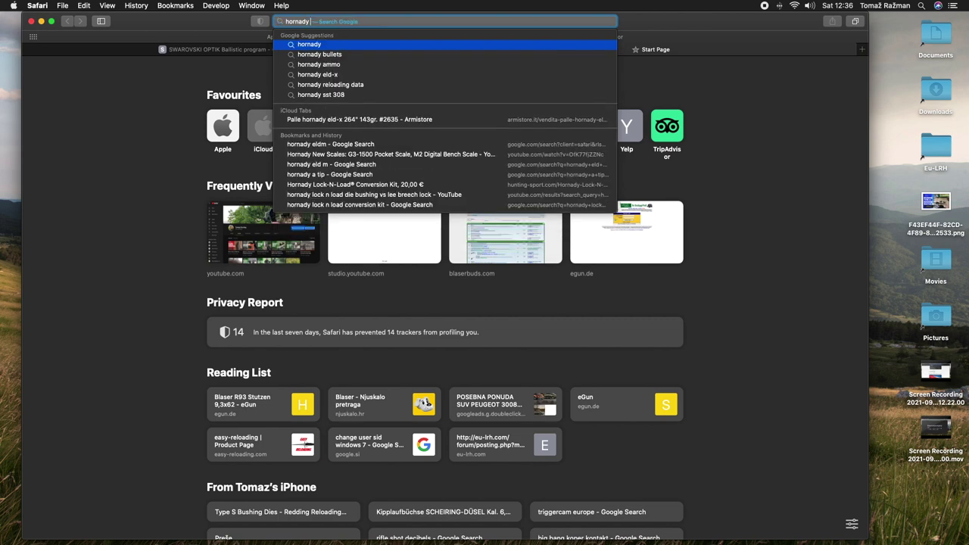
type("143gr")
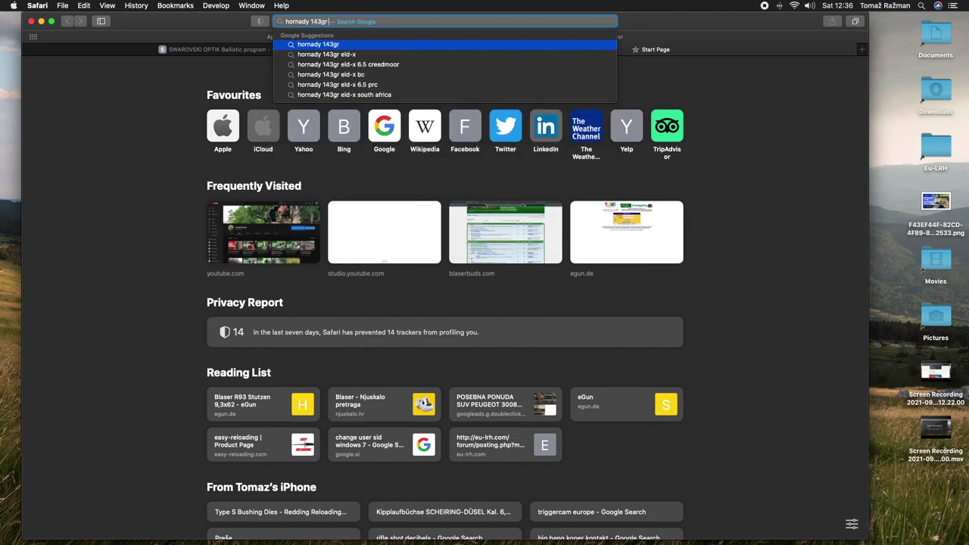
key("Down")
key("Return")
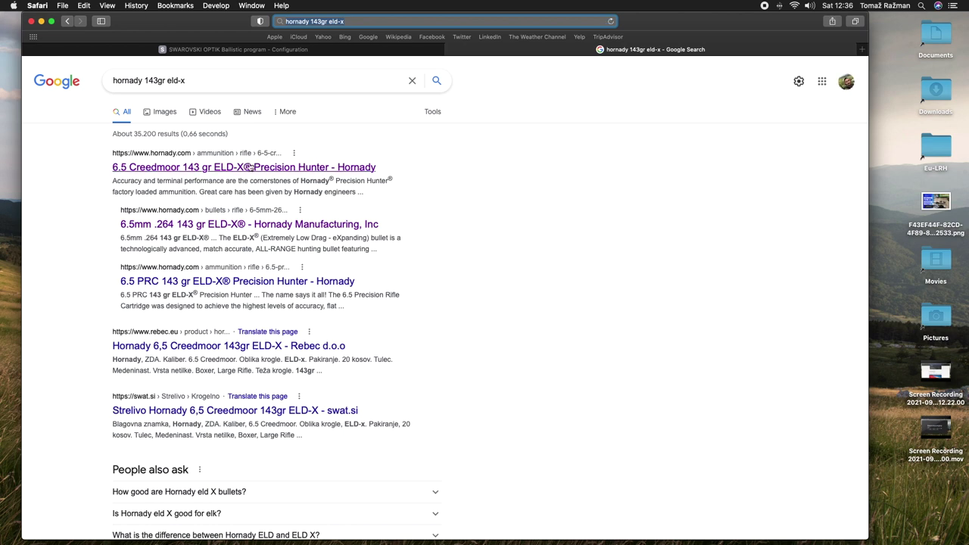
left_click(184, 227)
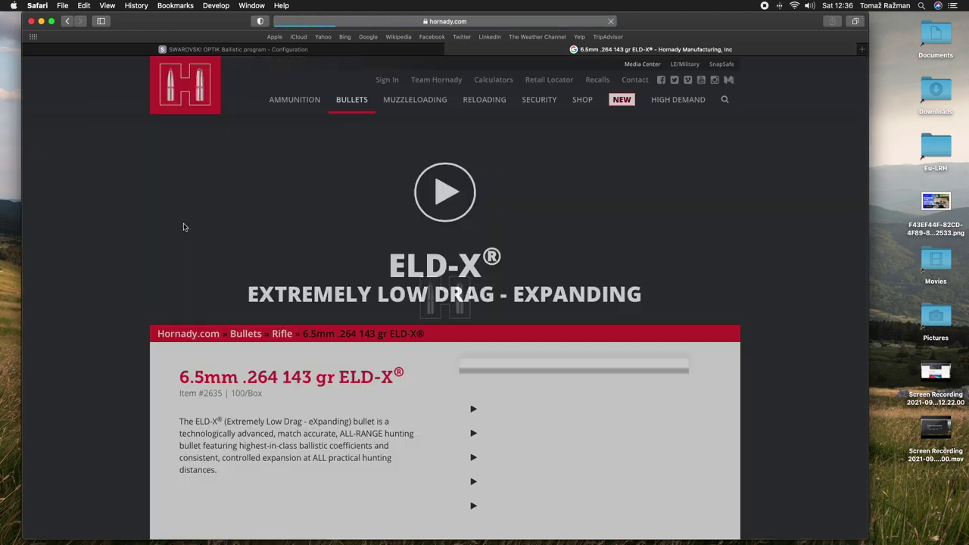
Find the .315 G7 BC under Product Details, then return to the ballistic program tab
scroll(507, 165, "down", 5)
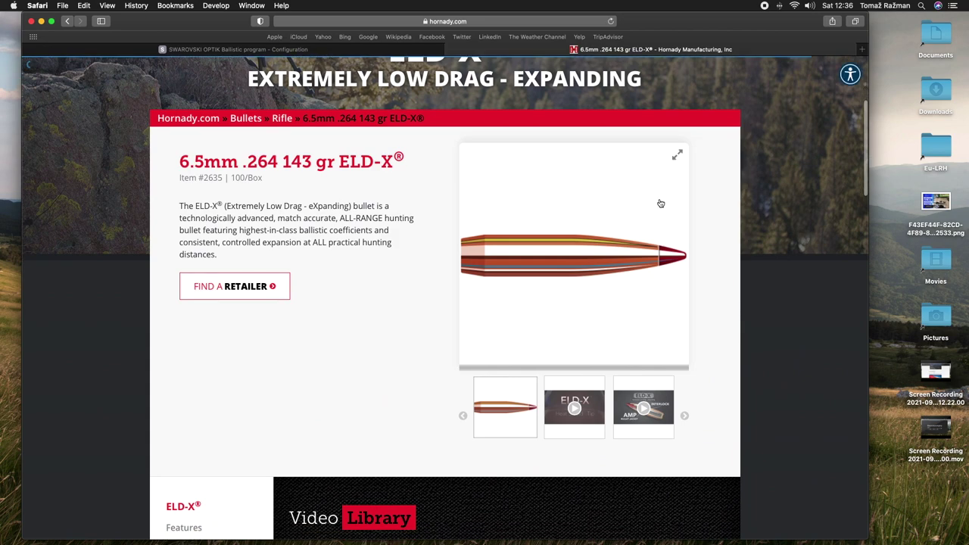
scroll(541, 216, "down", 15)
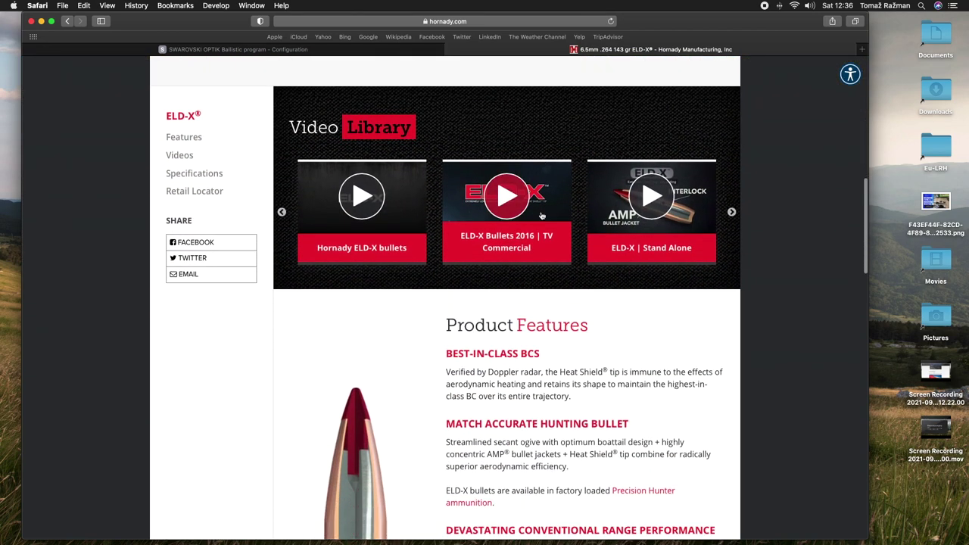
scroll(542, 215, "down", 10)
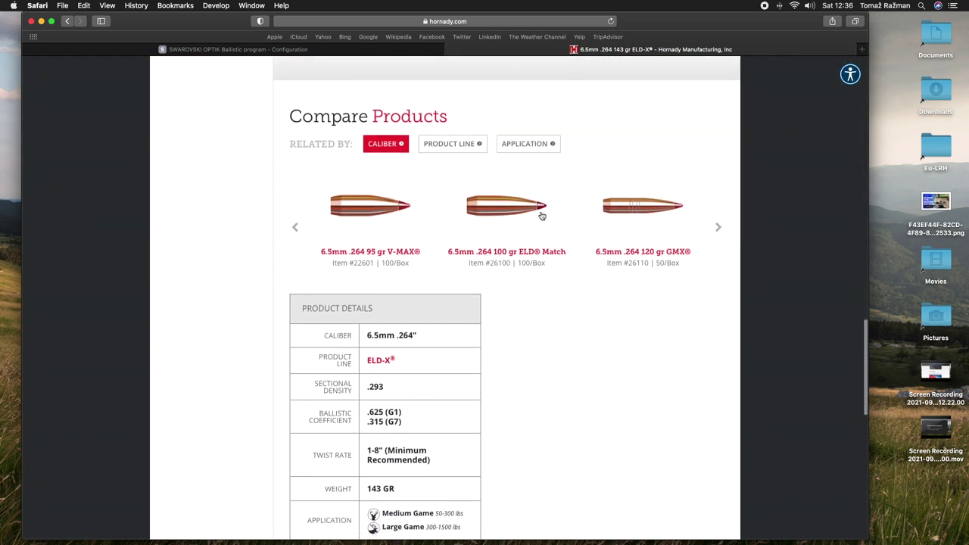
scroll(542, 215, "down", 1)
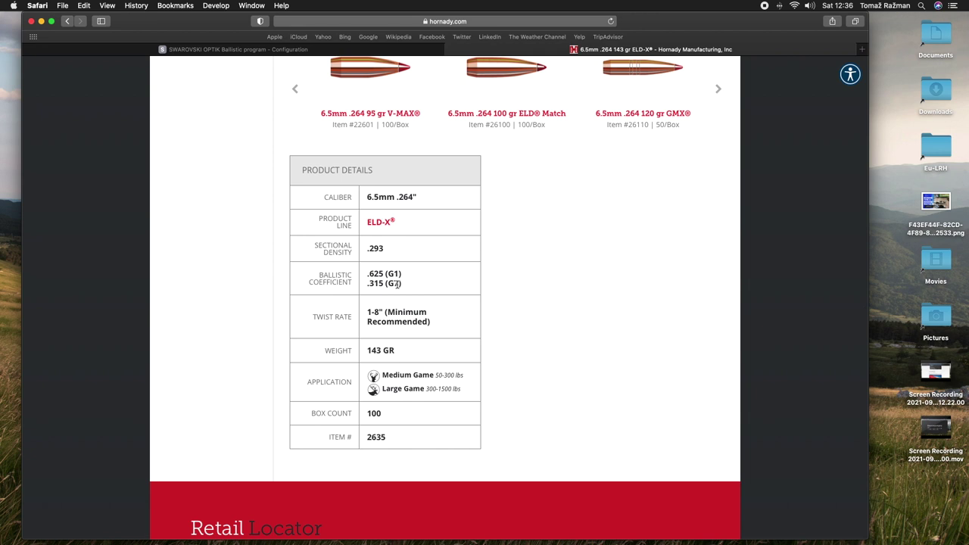
scroll(397, 283, "up", 1)
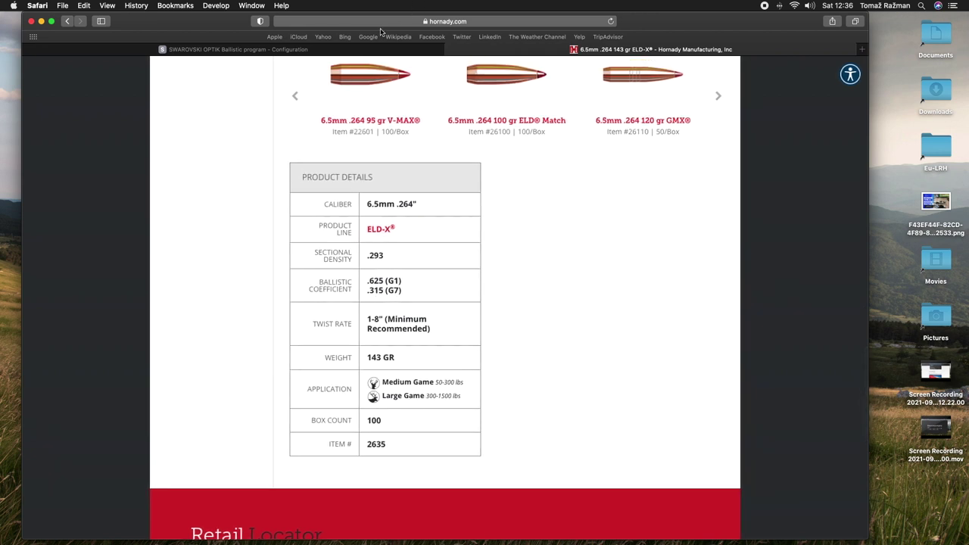
left_click(359, 49)
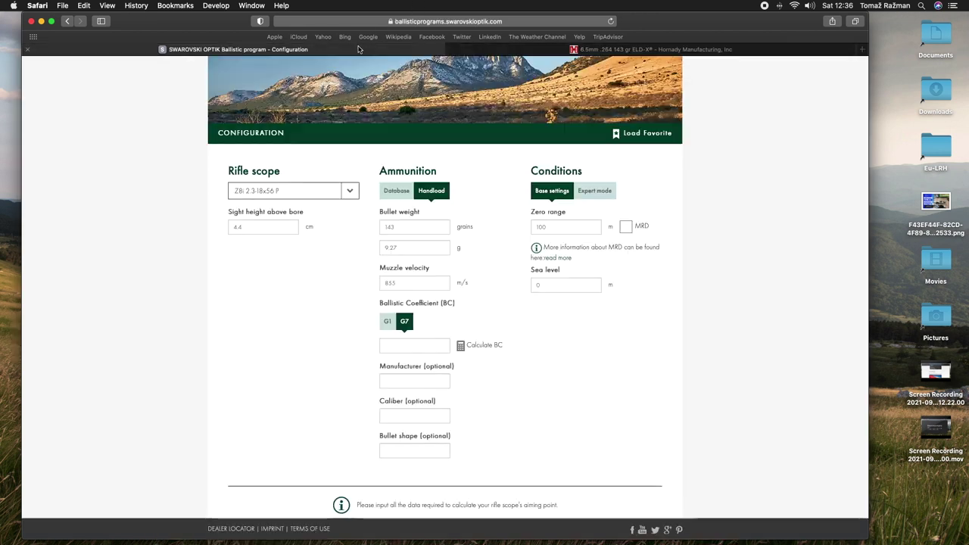
Enter handload G7 BC .315, manufacturer Hornady, caliber 6.5mm and bullet shape eldx
left_click(398, 345)
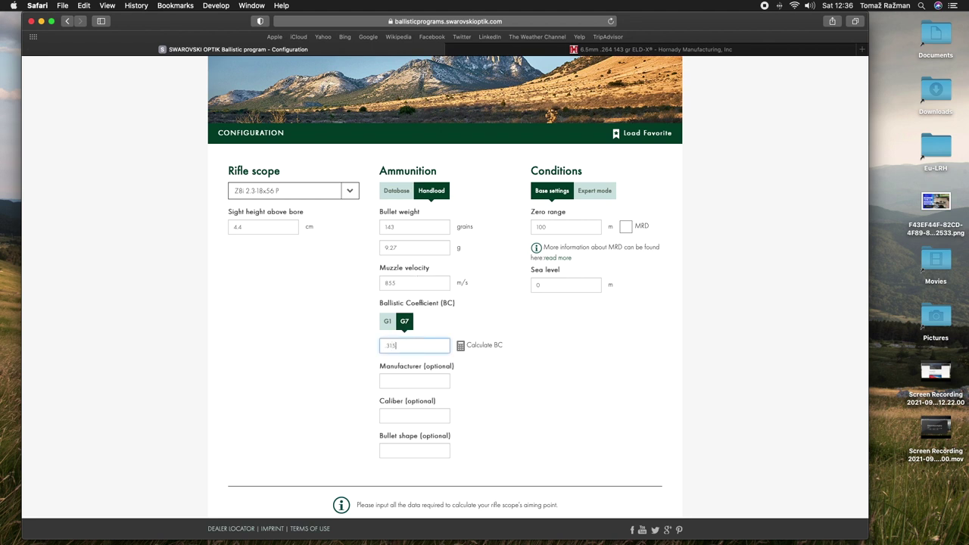
left_click(415, 381)
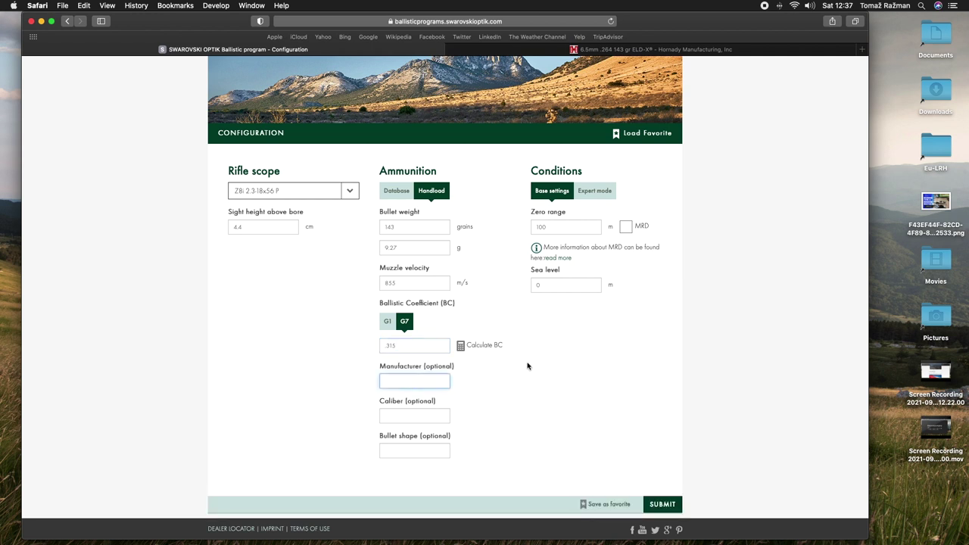
type("Hornady")
left_click(392, 412)
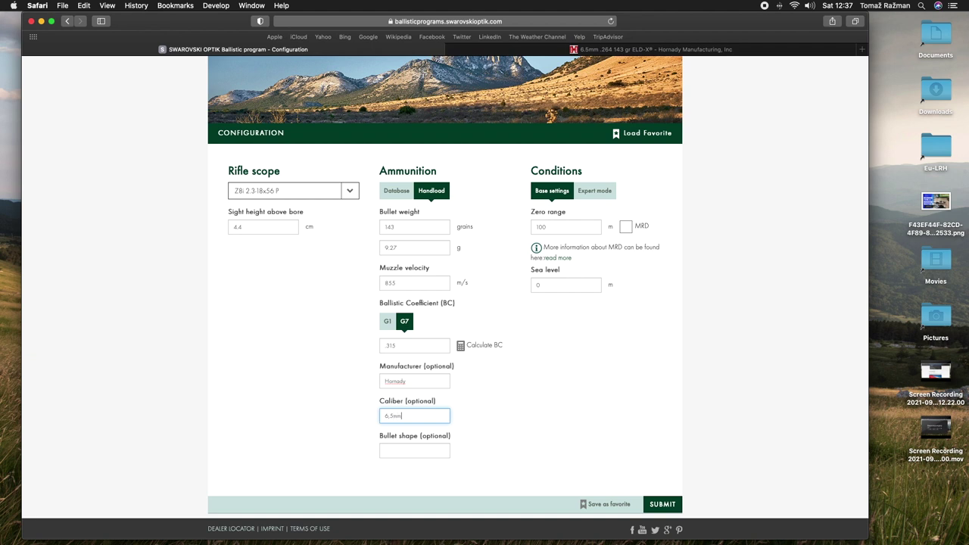
left_click(388, 449)
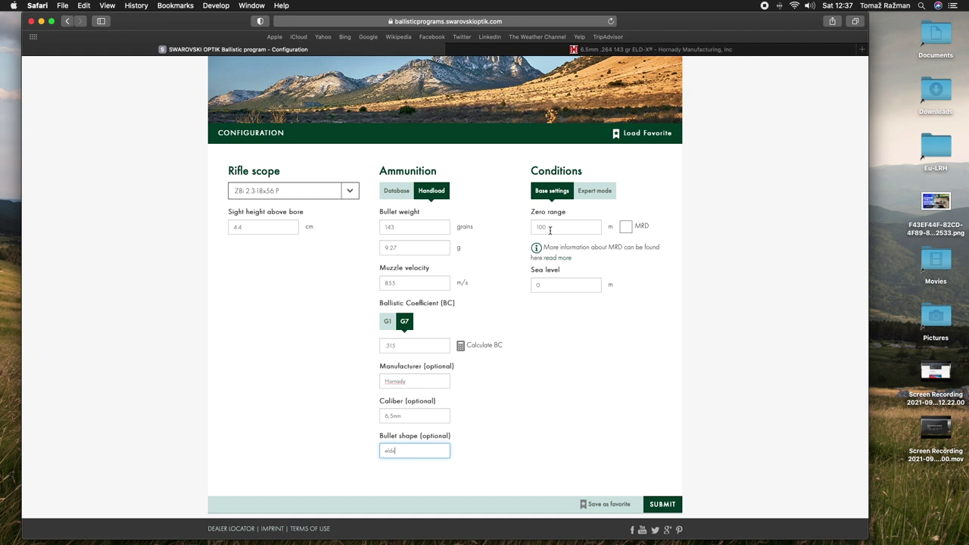
scroll(550, 230, "down", 1)
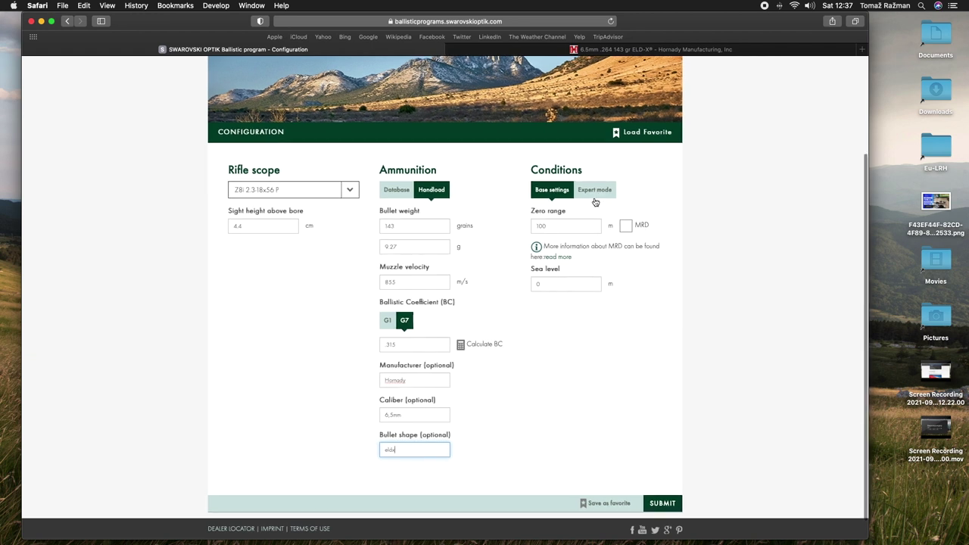
scroll(556, 284, "up", 1)
left_click(554, 286)
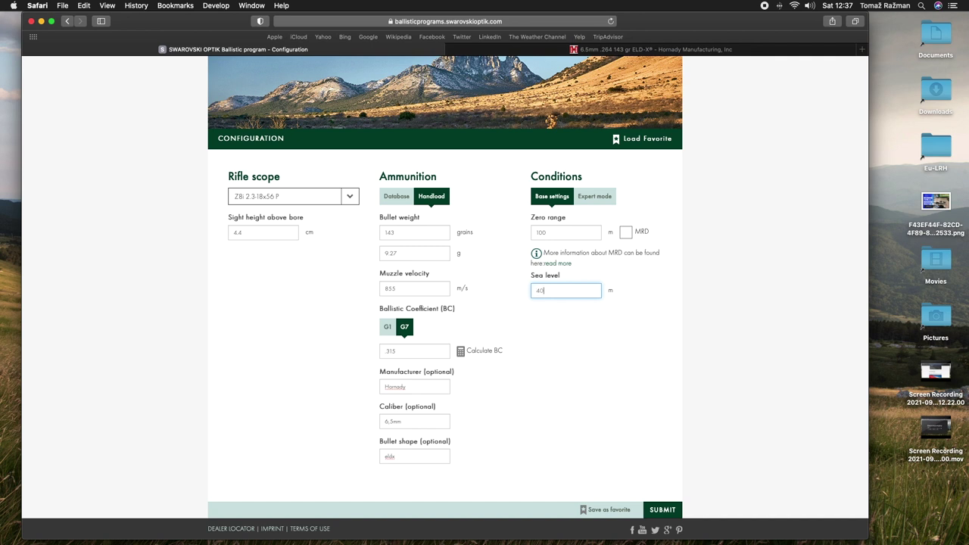
left_click(597, 202)
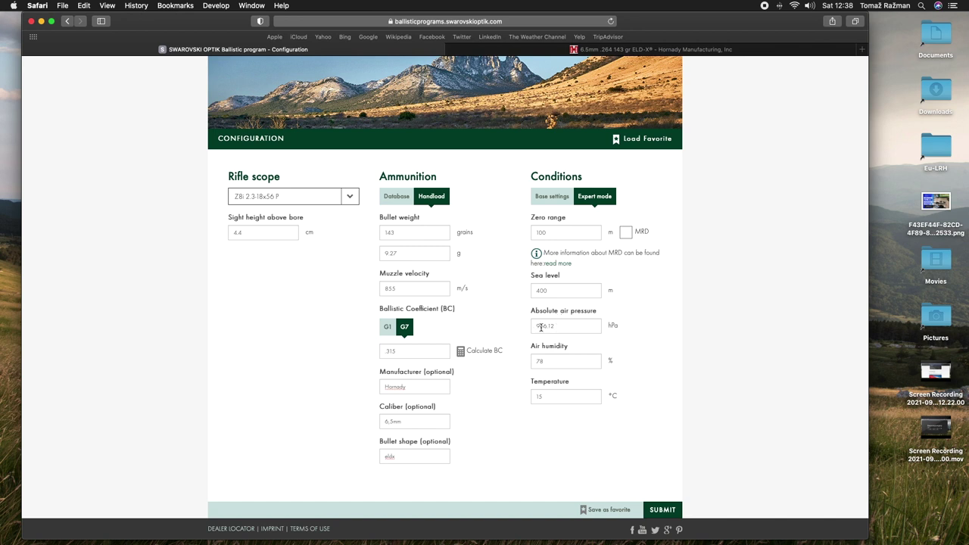
scroll(540, 327, "up", 1)
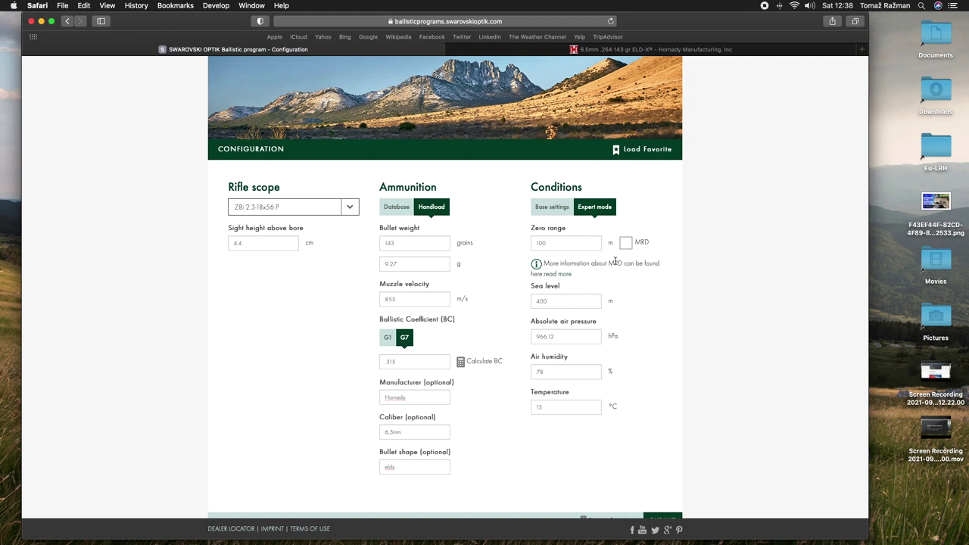
scroll(615, 261, "down", 1)
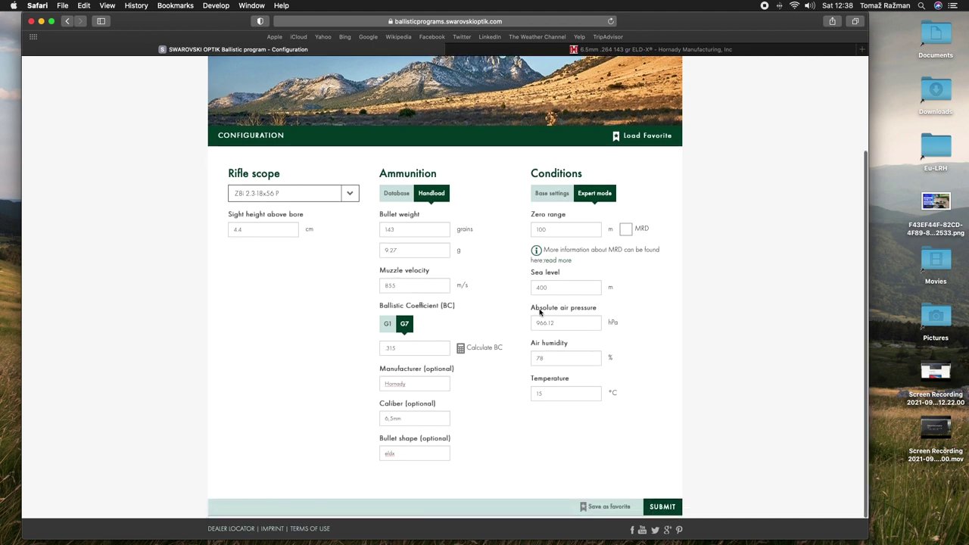
scroll(580, 228, "down", 2)
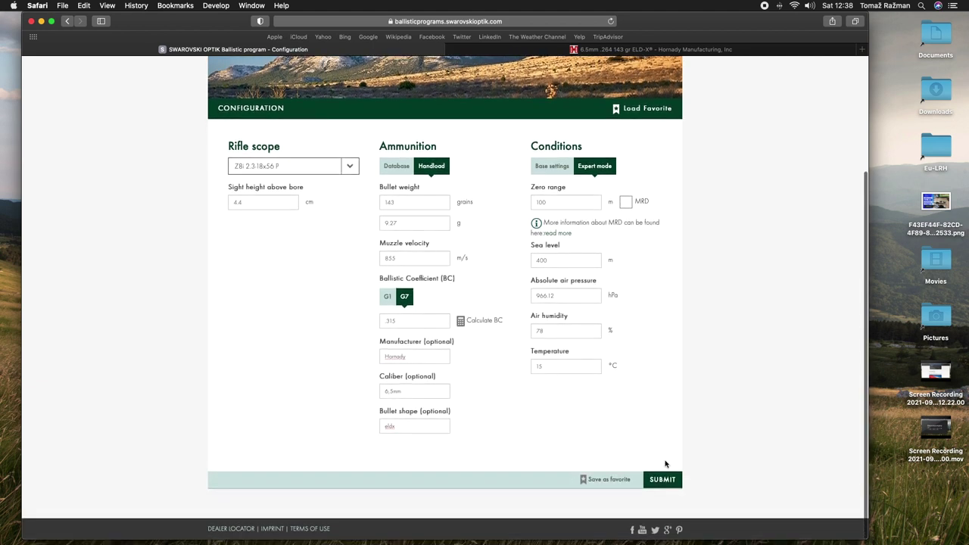
Submit the configuration and view the BTF turret clicks: 2, 3, 4, 3 for 150–300 m
left_click(657, 481)
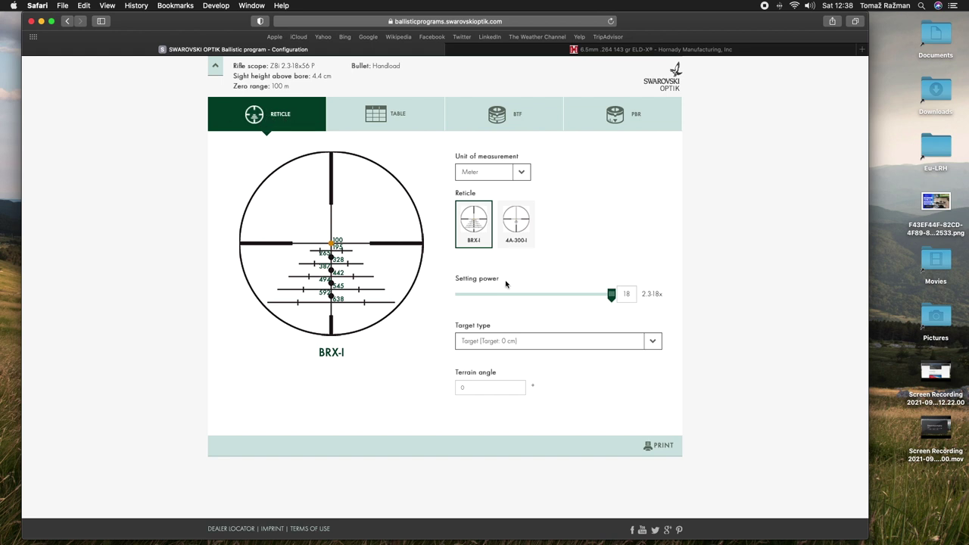
left_click(501, 121)
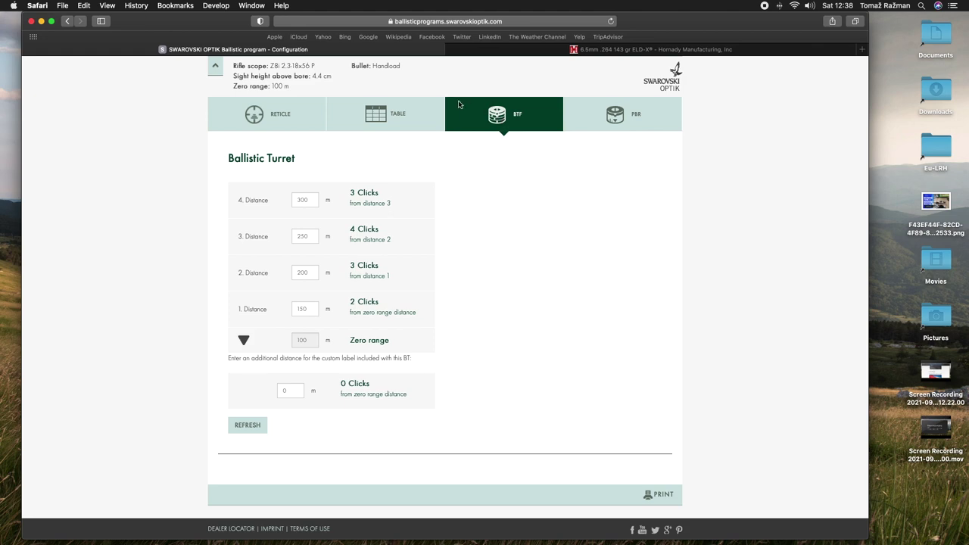
Scroll through the ballistic table of elevation, clicks, velocity and energy out to 500 m
left_click(392, 117)
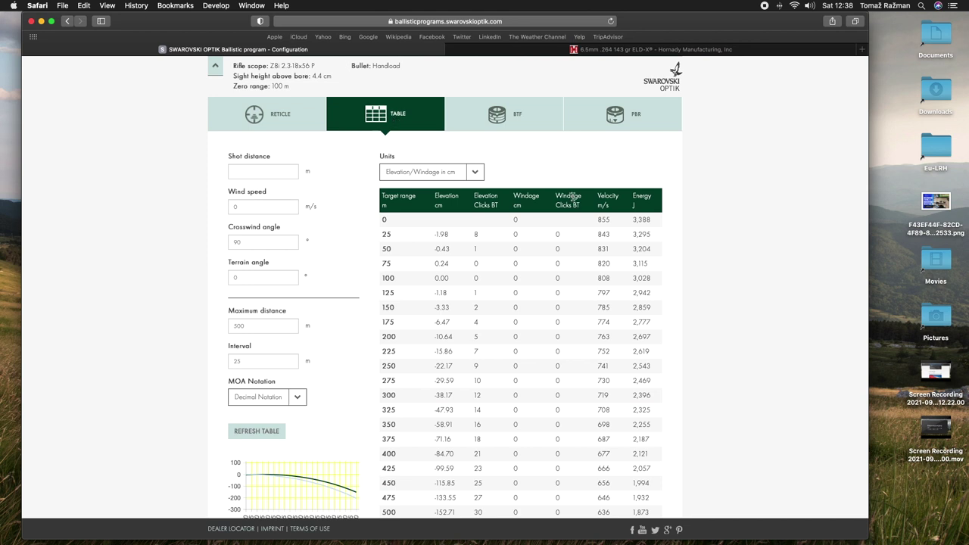
scroll(604, 202, "down", 3)
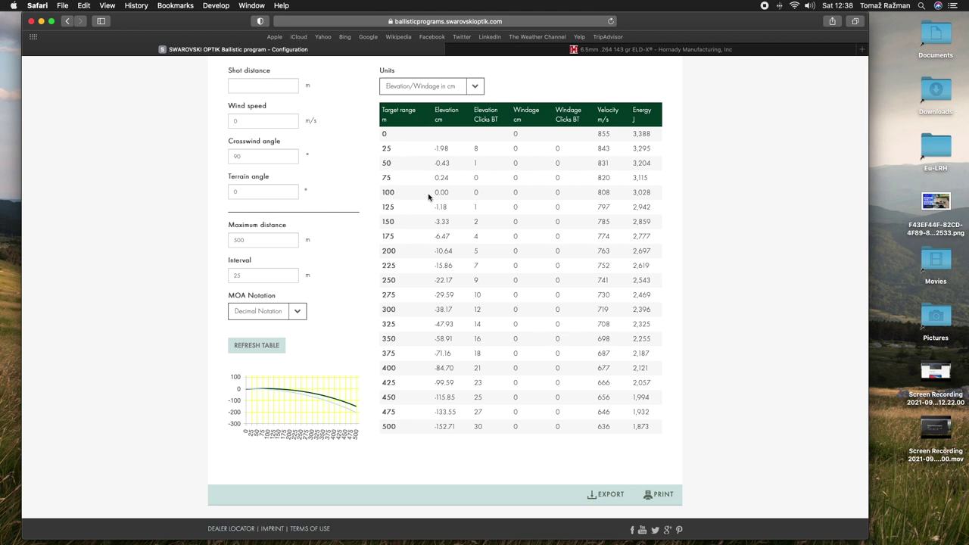
scroll(472, 197, "up", 1)
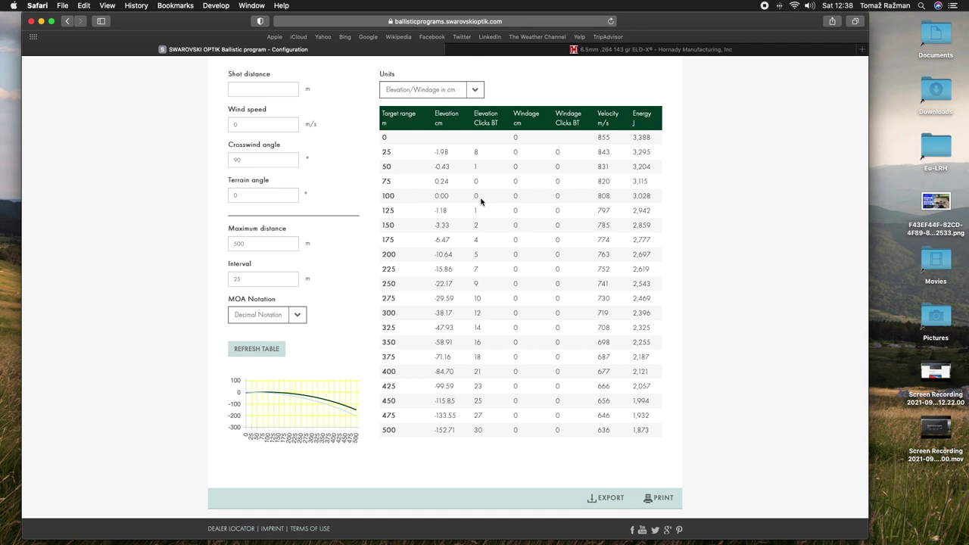
scroll(419, 185, "down", 1)
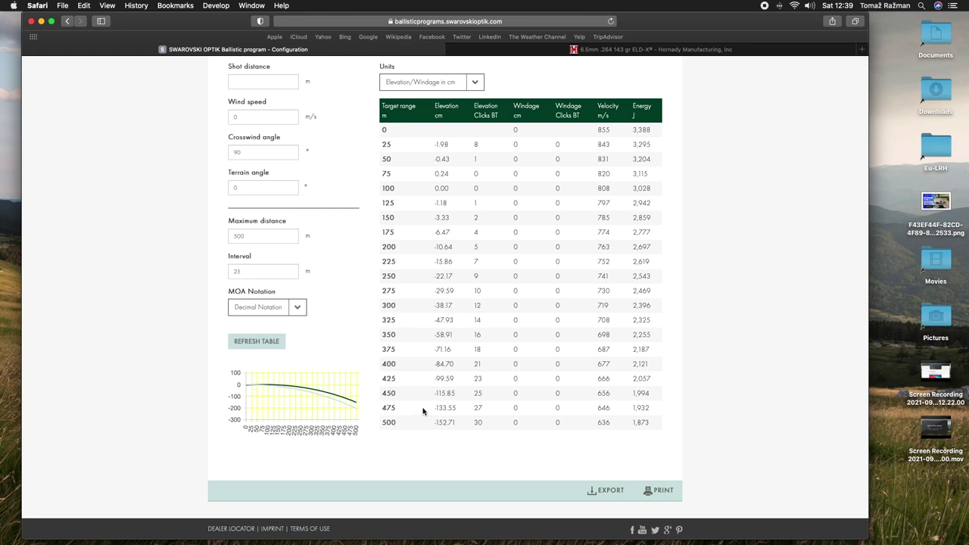
scroll(453, 325, "up", 10)
scroll(453, 326, "down", 8)
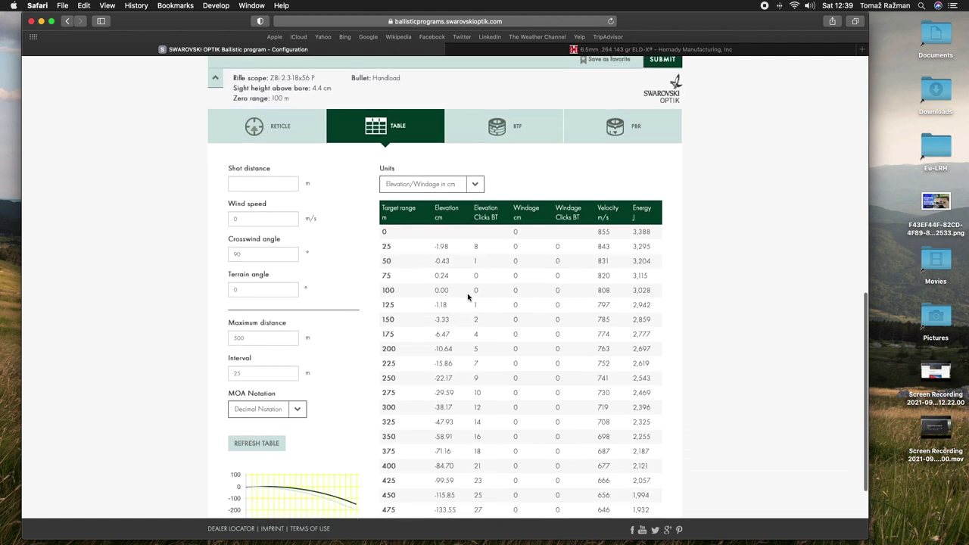
left_click(512, 128)
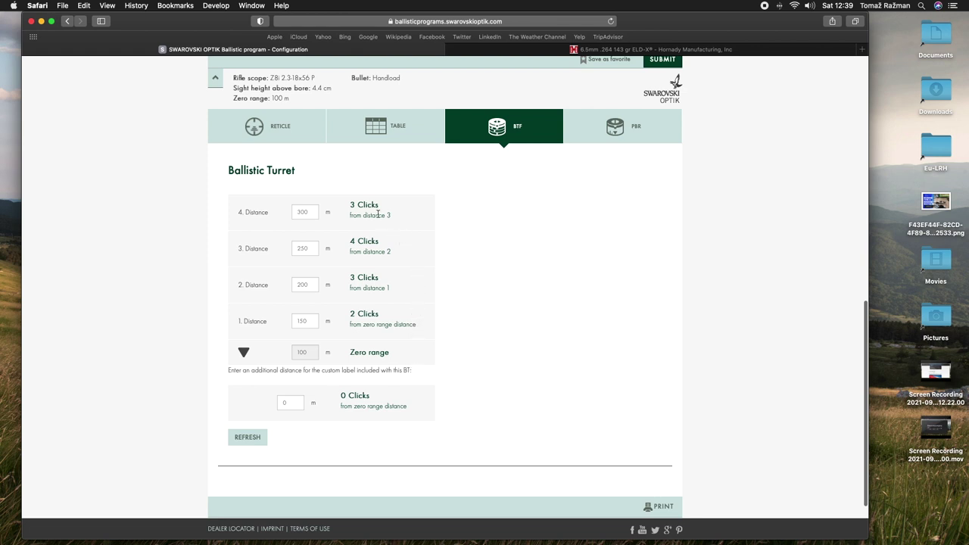
Change the first and second turret distances to 200 m and 250 m
left_click(309, 213)
left_click(312, 324)
key("BackSpace")
key("BackSpace")
key("BackSpace")
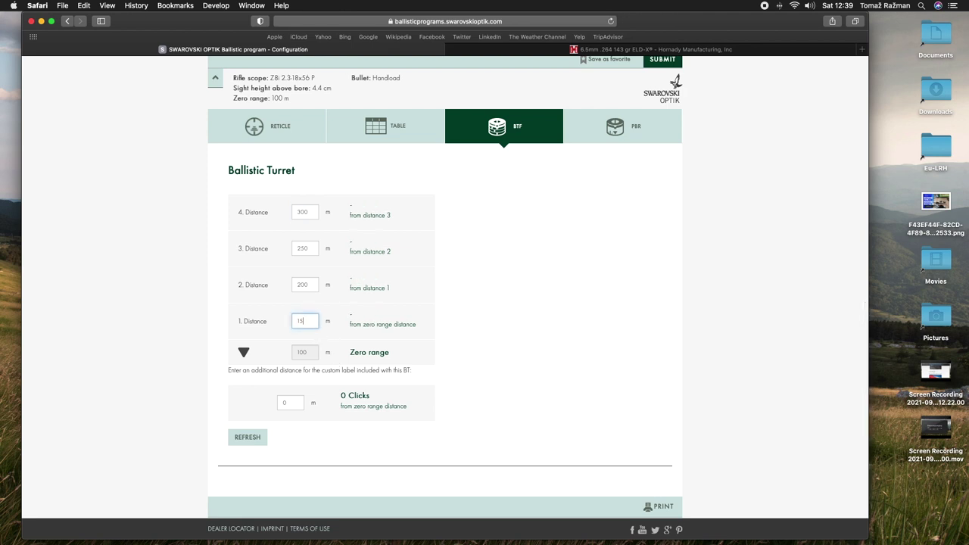
type("200")
left_click(406, 311)
left_click(313, 286)
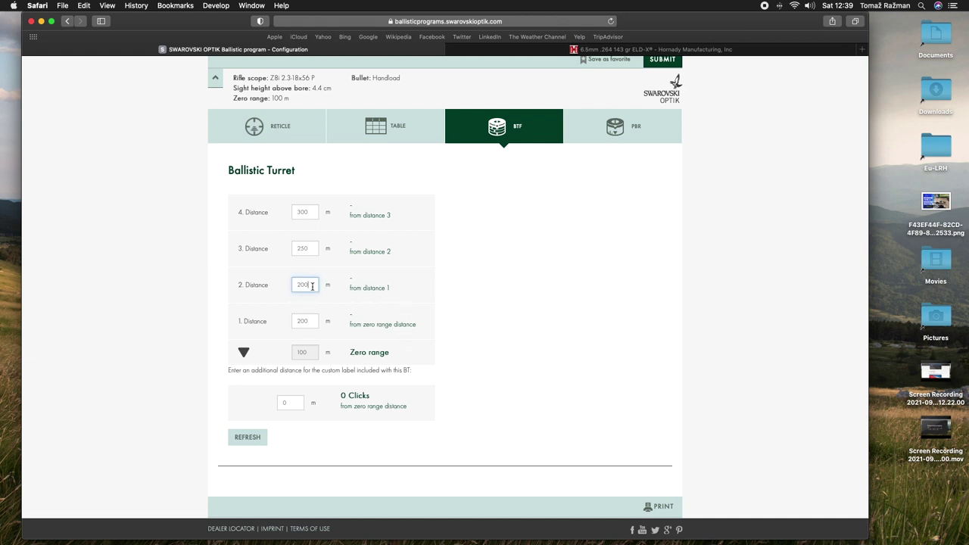
key("BackSpace")
key("BackSpace")
type("50")
Change the third and fourth turret distances to 300 m and 350 m
left_click(312, 249)
key("BackSpace")
key("BackSpace")
key("BackSpace")
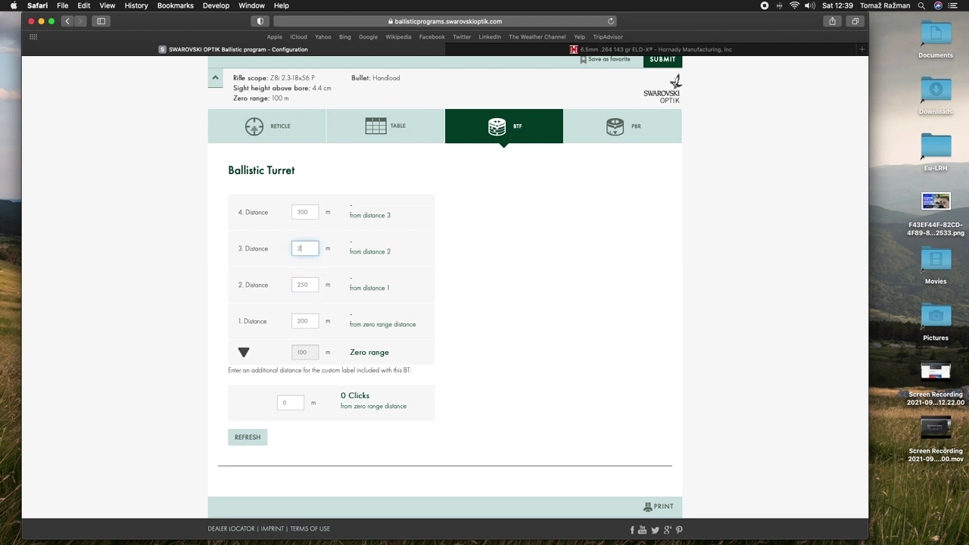
type("300")
left_click(308, 212)
key("BackSpace")
key("BackSpace")
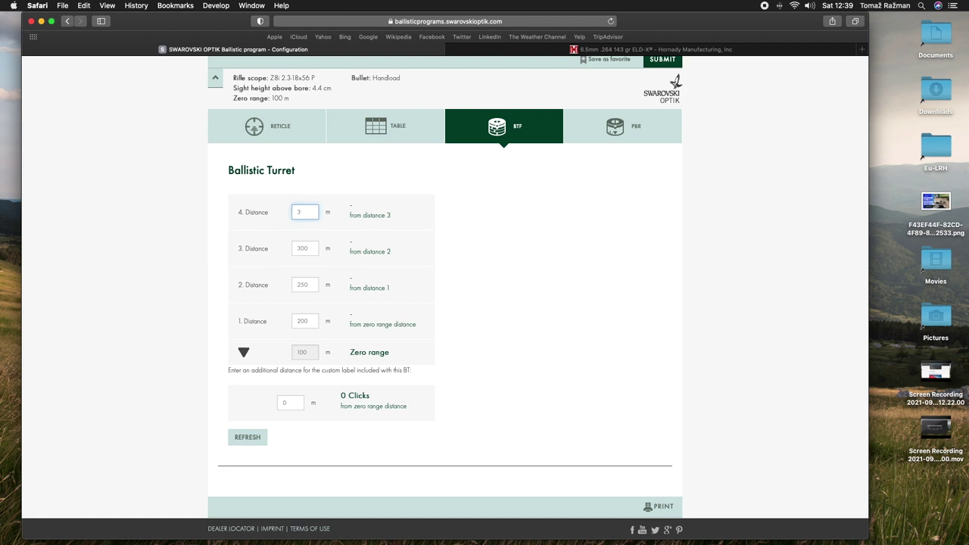
type("50")
left_click_drag(311, 285, 295, 283)
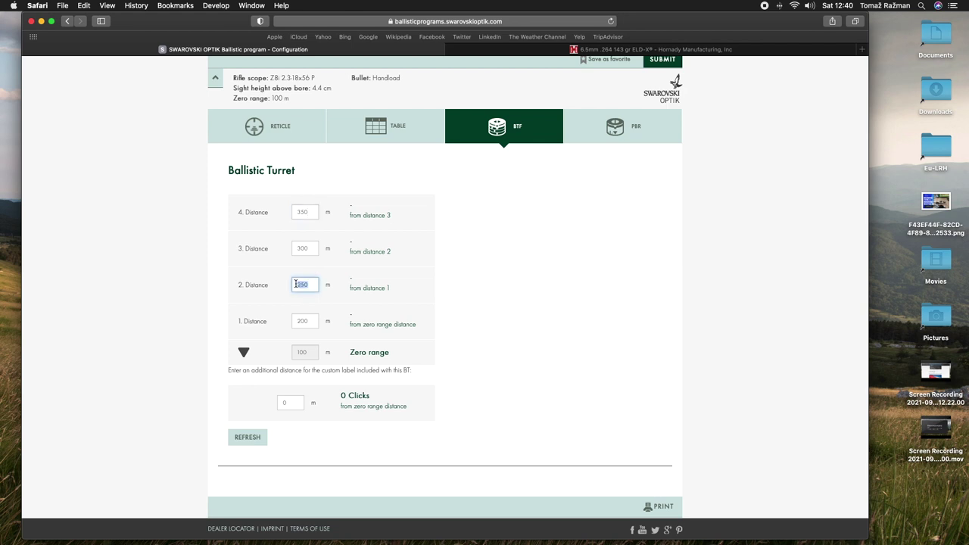
type("300")
left_click_drag(311, 249, 257, 243)
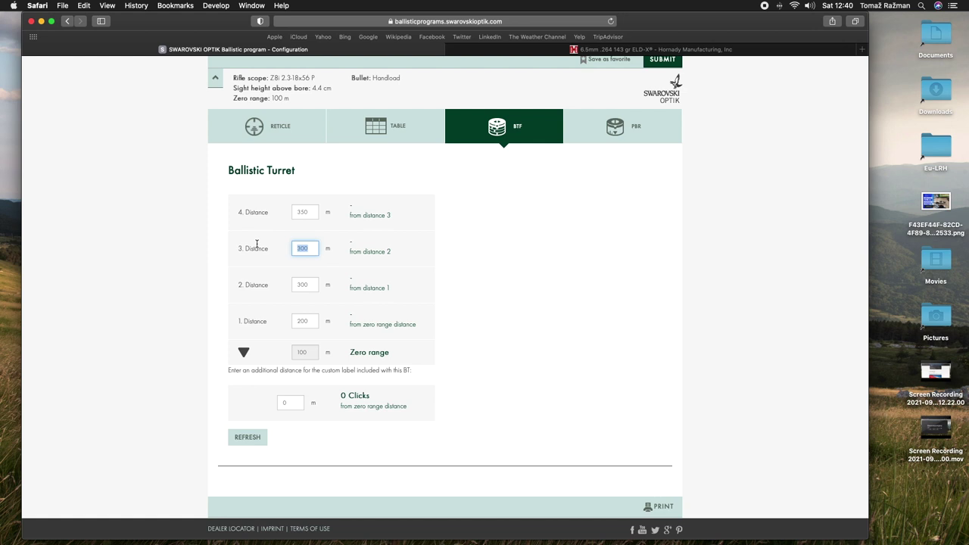
type("400")
scroll(302, 219, "up", 1)
left_click_drag(307, 213, 293, 213)
type("500")
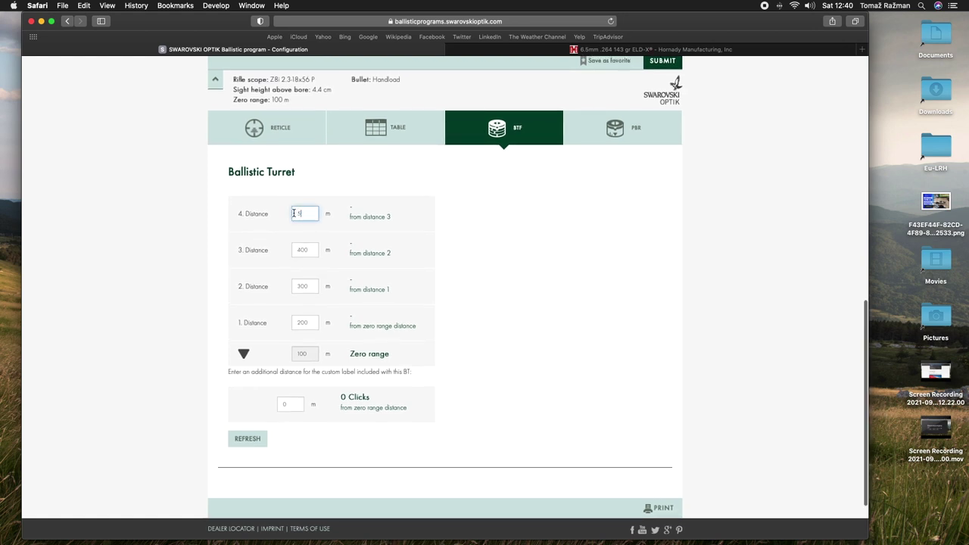
left_click(426, 231)
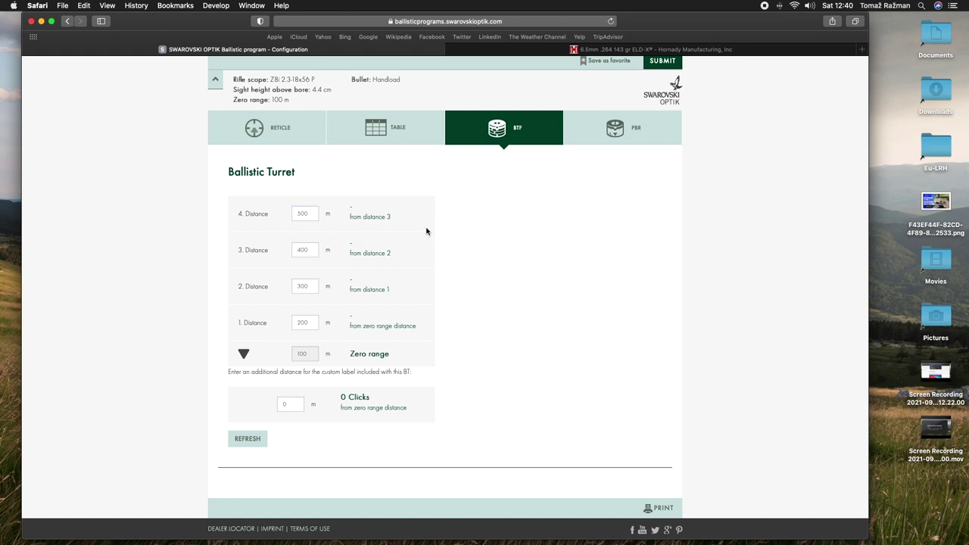
left_click(309, 286)
key("BackSpace")
key("BackSpace")
key("BackSpace")
type("250")
double_click(311, 249)
type("300")
double_click(305, 214)
type("350")
Refresh the Ballistic Turret so 200, 250, 300 and 350 m read 5, 4, 3 and 4 clicks
left_click(254, 443)
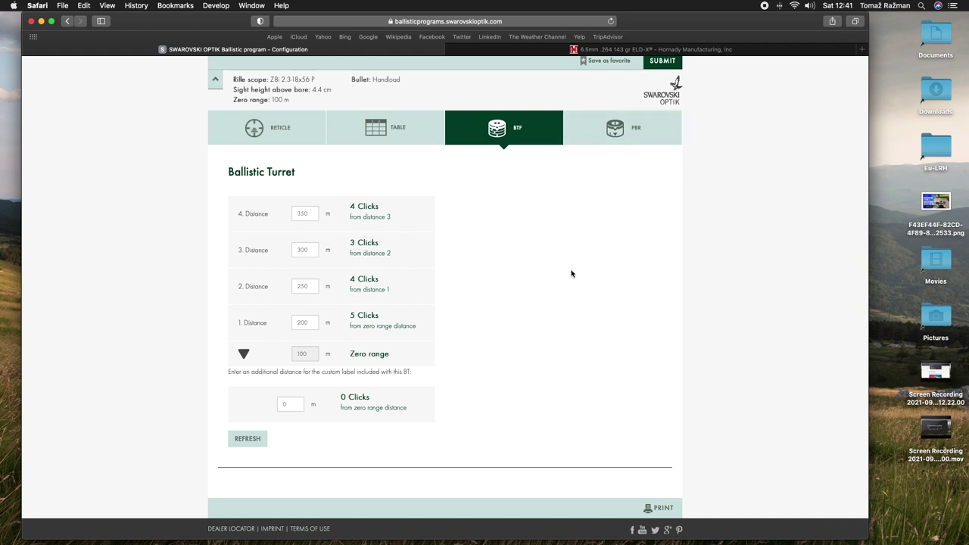
Switch to the PBR page showing the three Personalized Ballistic Ring configuration steps
left_click(604, 131)
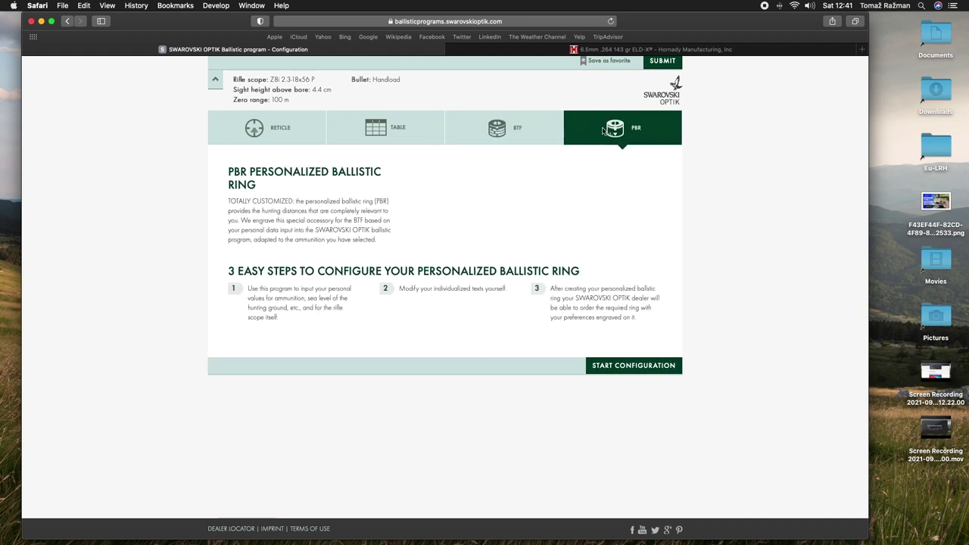